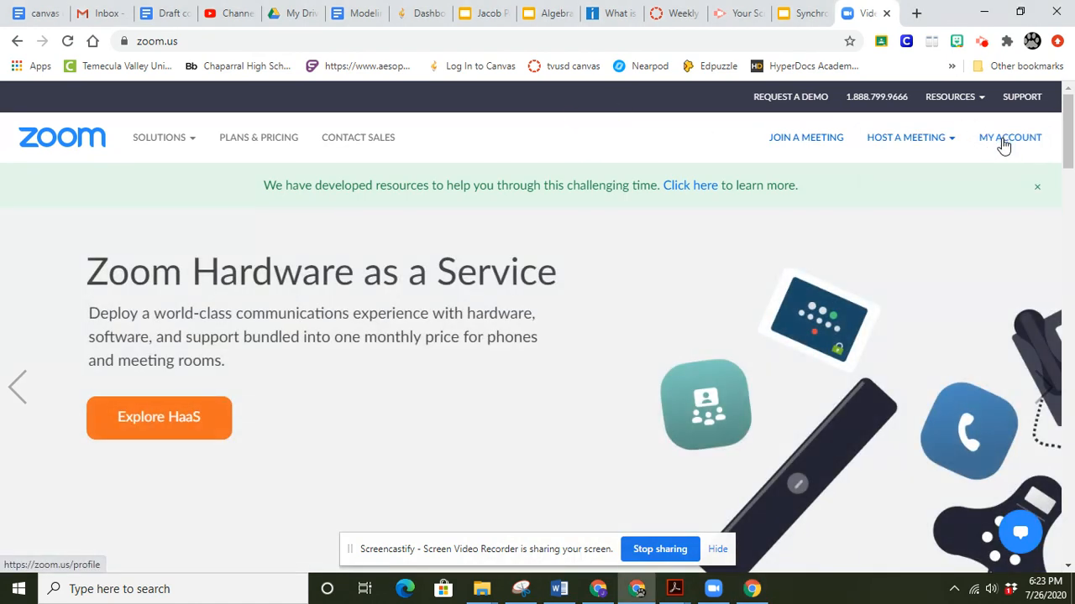
# - From My Account's Meetings page, start scheduling a new meeting (prefilled for 07/26/2020, 7:00 PM)
pyautogui.click(1004, 145)
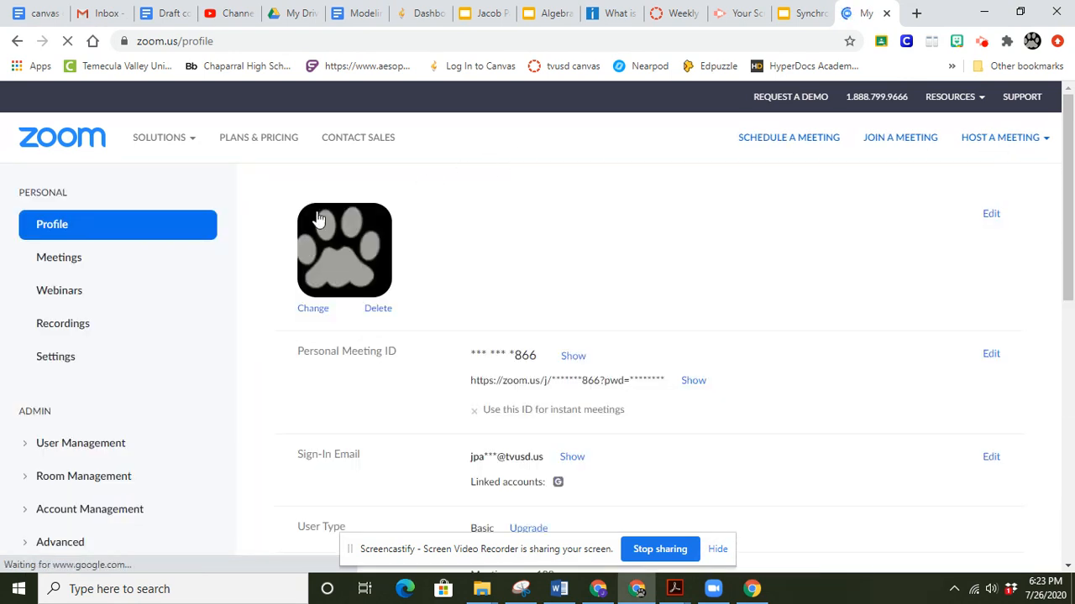
pyautogui.click(61, 265)
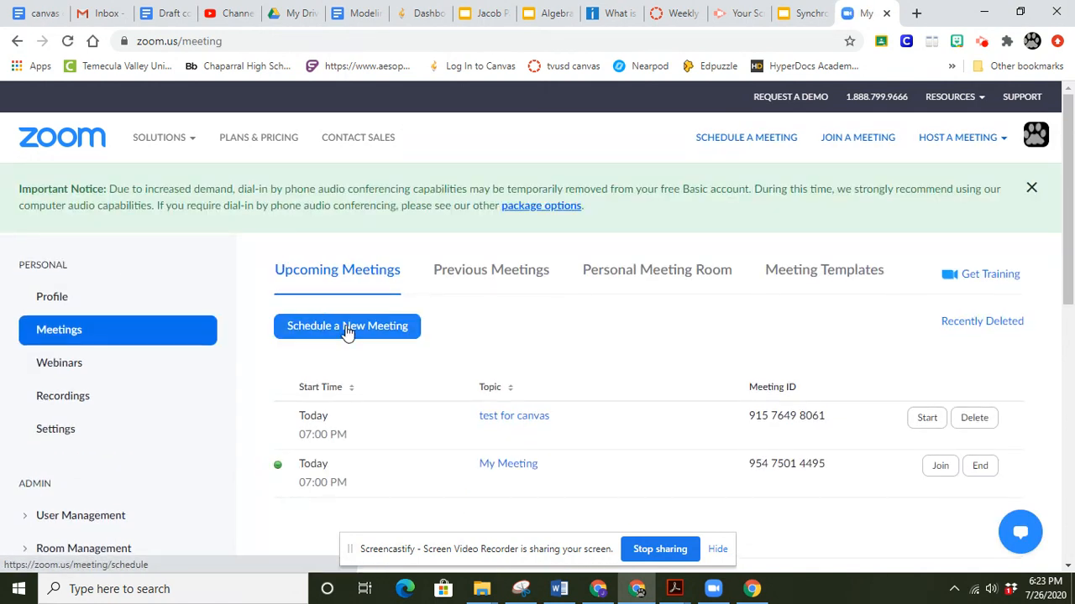
pyautogui.click(347, 328)
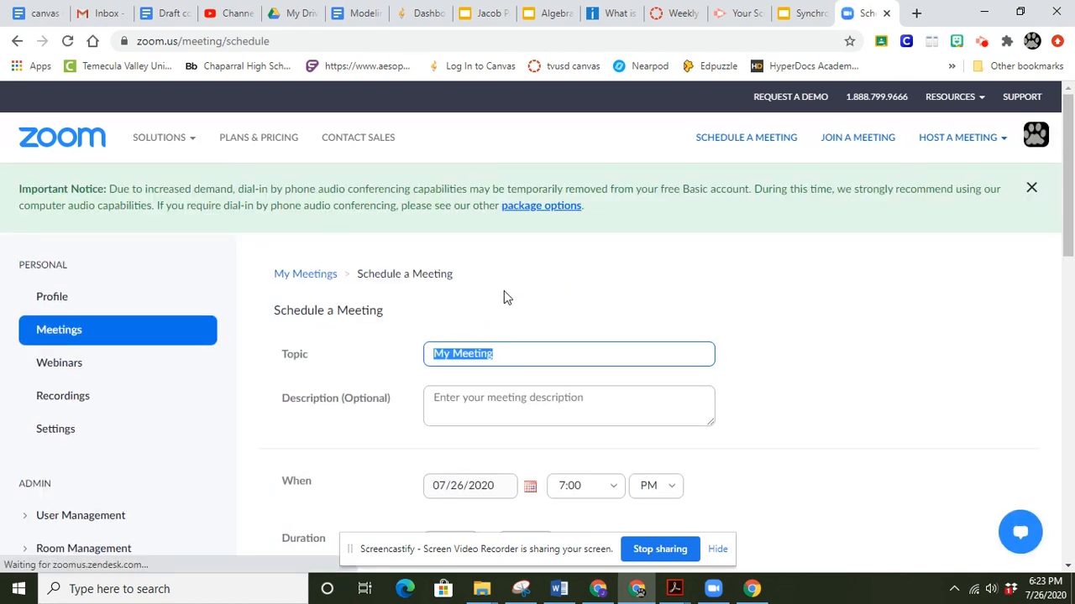
# - Title the meeting 'breakout room meeting' and replace the generated passcode with a new one
pyautogui.write('mr')
pyautogui.press('BackSpace')
pyautogui.press('BackSpace')
pyautogui.write('bre')
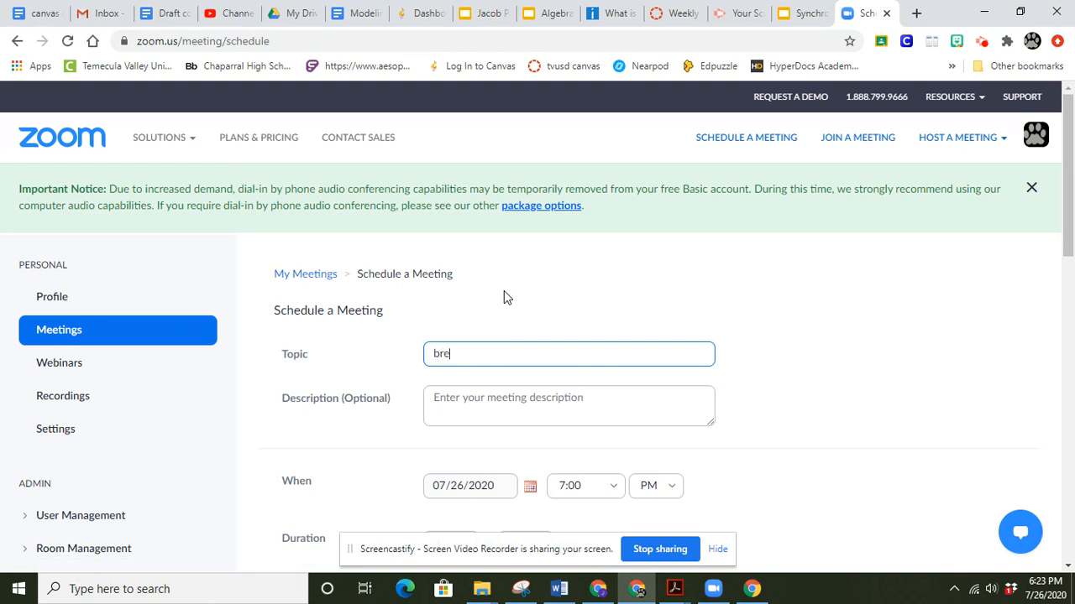
pyautogui.write('akout room meeting')
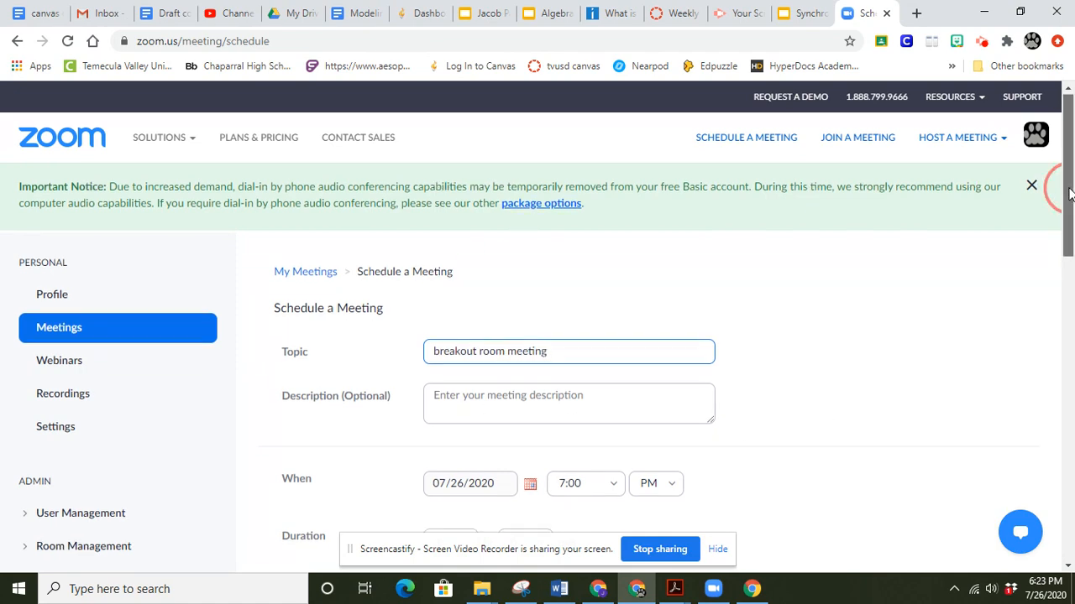
pyautogui.moveTo(1067, 190); pyautogui.dragTo(1068, 309)
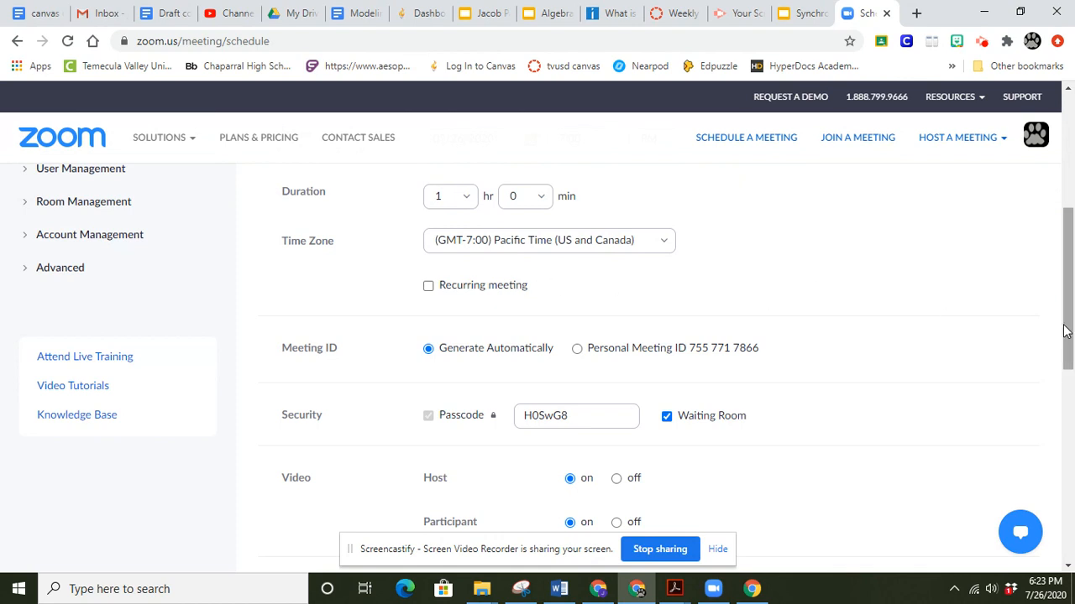
pyautogui.moveTo(1063, 328); pyautogui.dragTo(1063, 336)
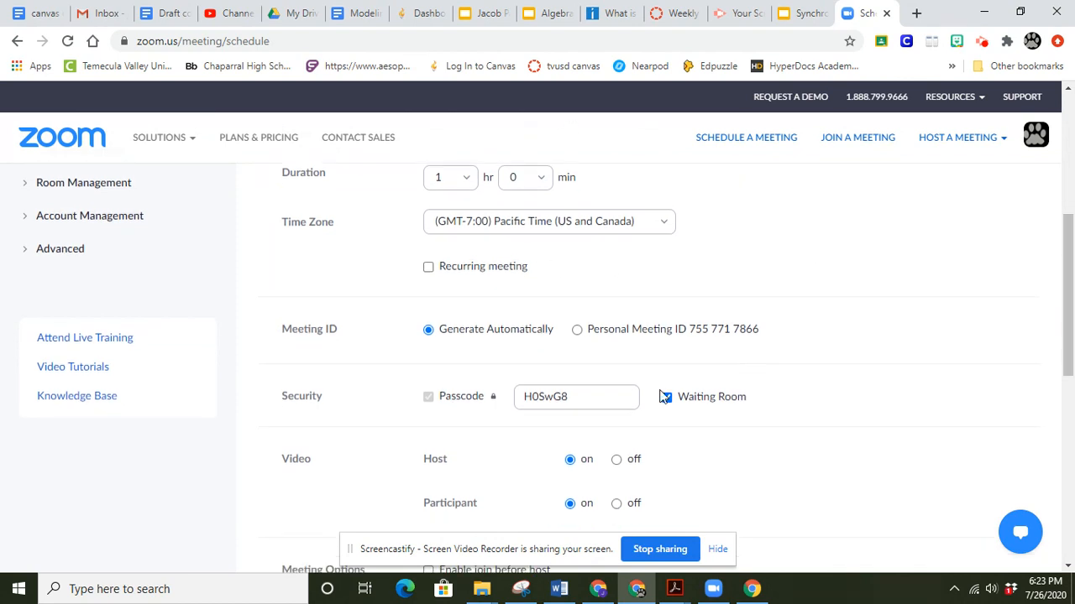
pyautogui.click(446, 400)
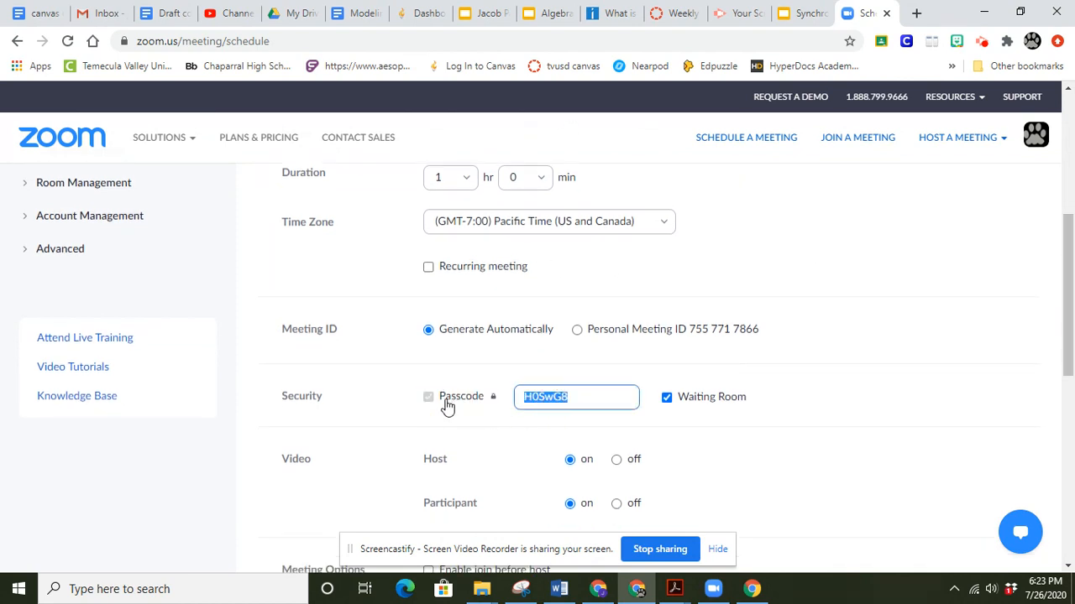
# - Enable Mute participants upon entry and Breakout Room pre-assign, then begin creating rooms
pyautogui.moveTo(1072, 334); pyautogui.dragTo(1072, 368)
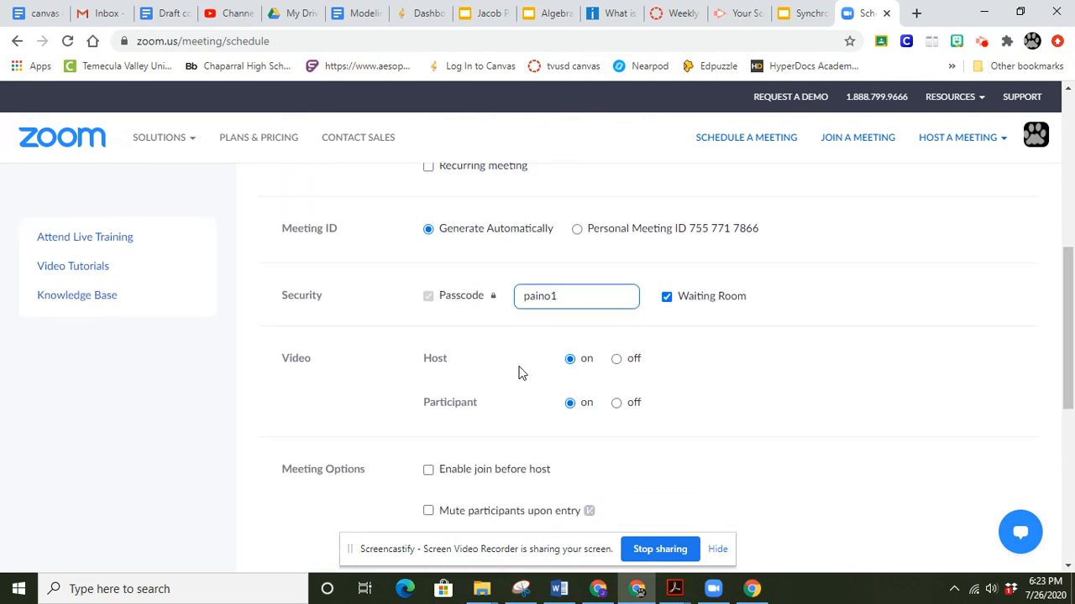
pyautogui.moveTo(1068, 398); pyautogui.dragTo(1068, 443)
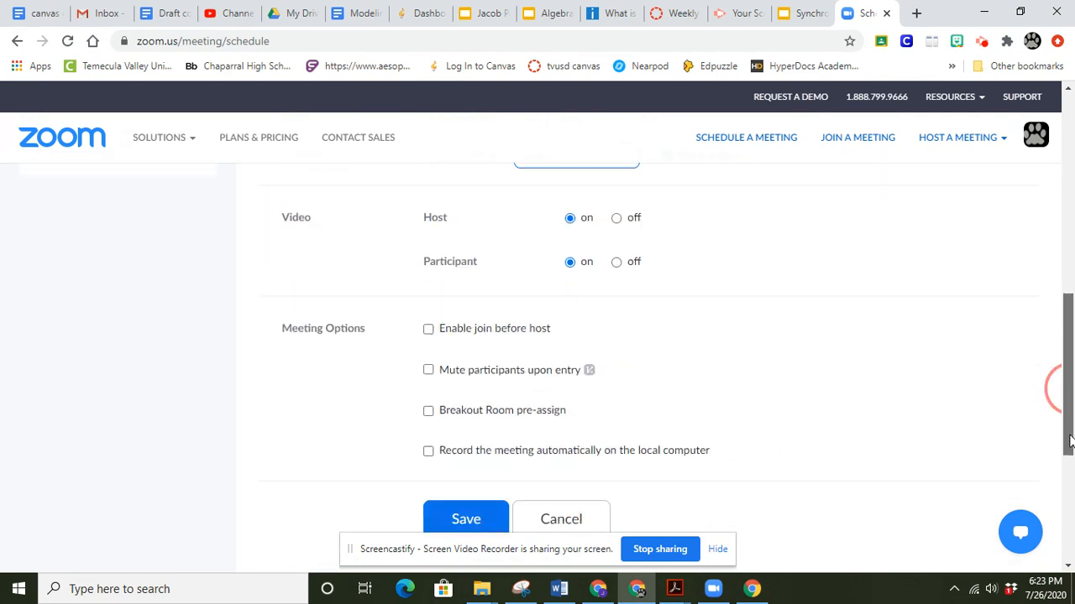
pyautogui.click(427, 374)
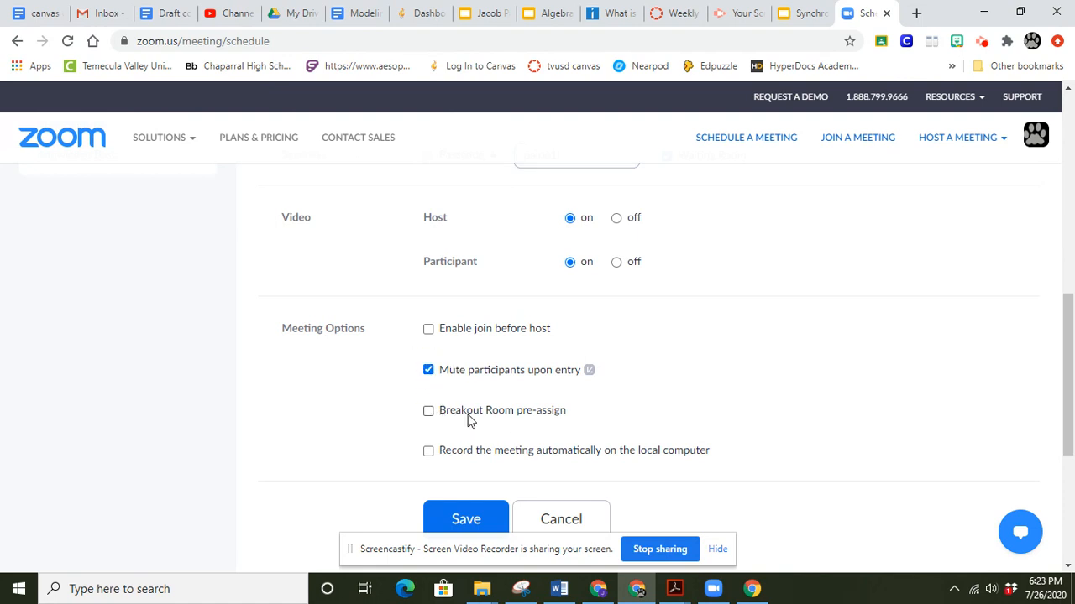
pyautogui.click(429, 413)
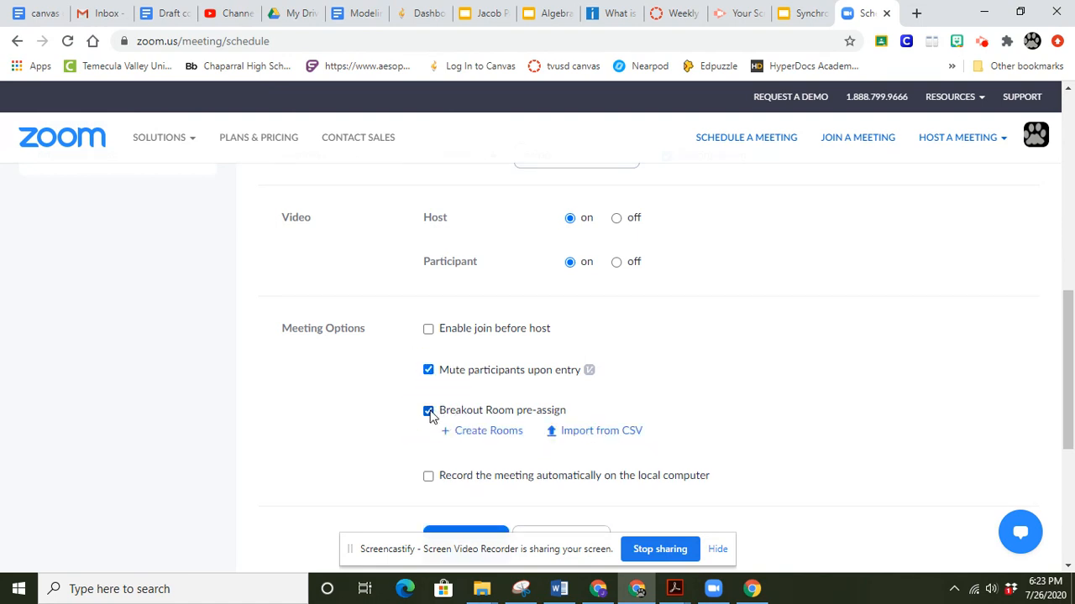
pyautogui.click(471, 434)
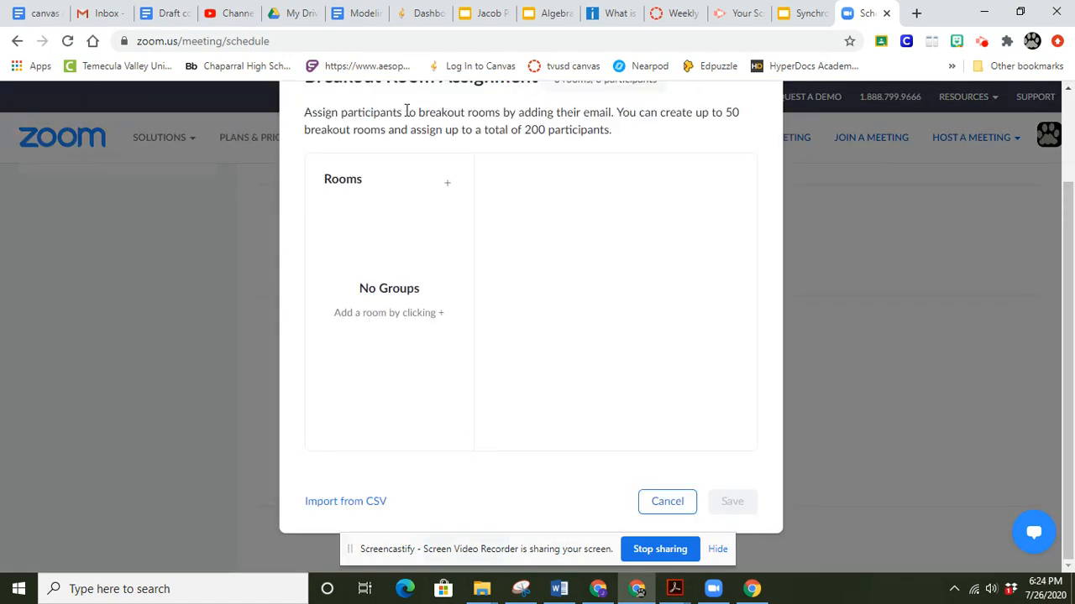
# - Add nine breakout rooms, Breakout Room 1 through 9, to the assignment dialog
pyautogui.click(447, 184)
pyautogui.click(448, 184)
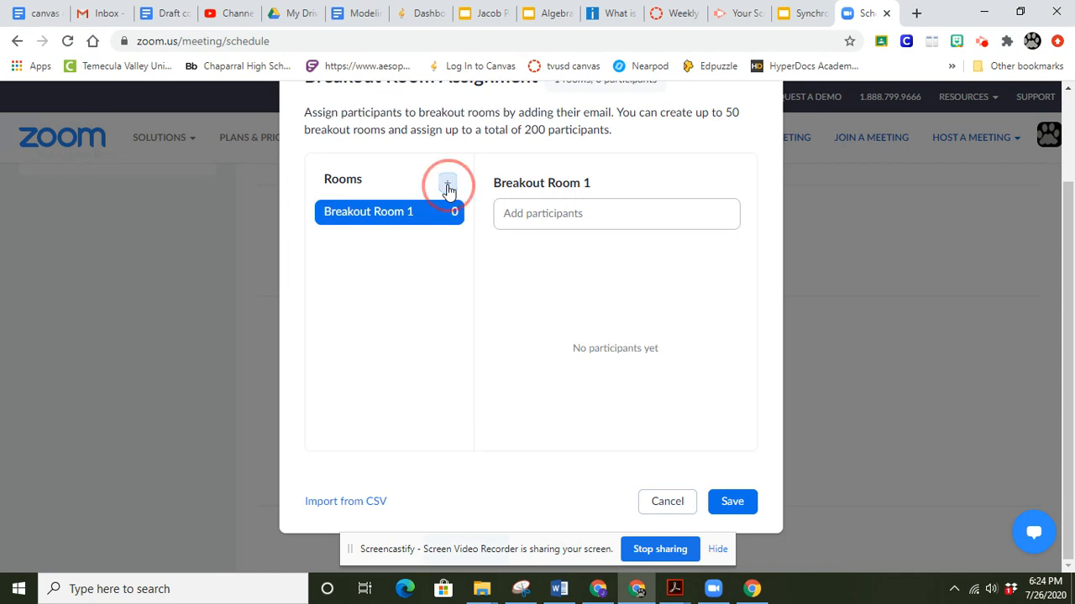
pyautogui.click(448, 184)
pyautogui.click(448, 184)
pyautogui.click(447, 184)
pyautogui.click(448, 184)
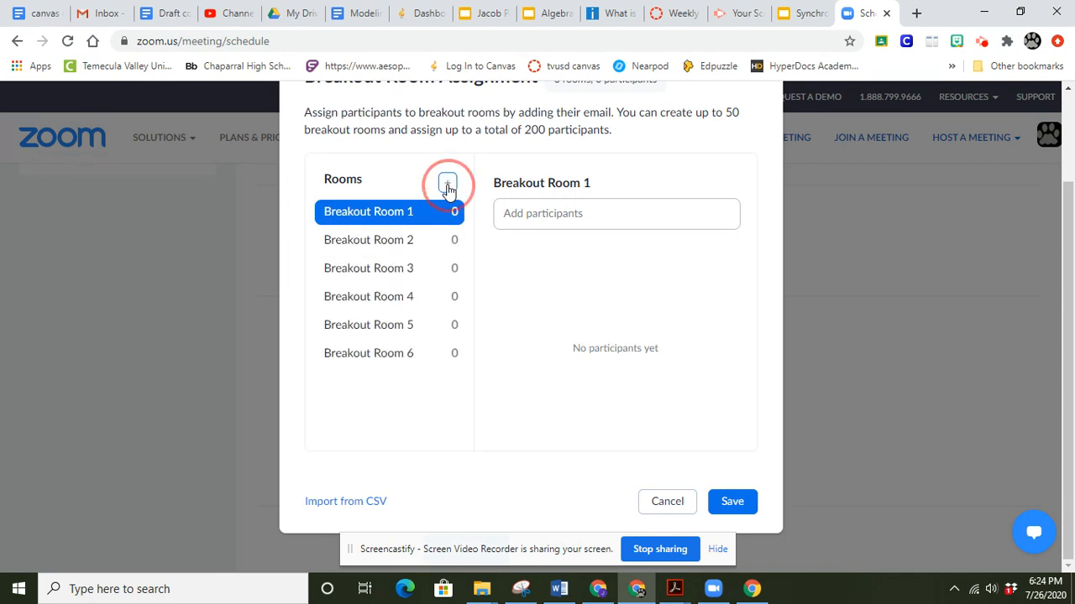
pyautogui.click(447, 184)
pyautogui.click(447, 184)
pyautogui.click(448, 184)
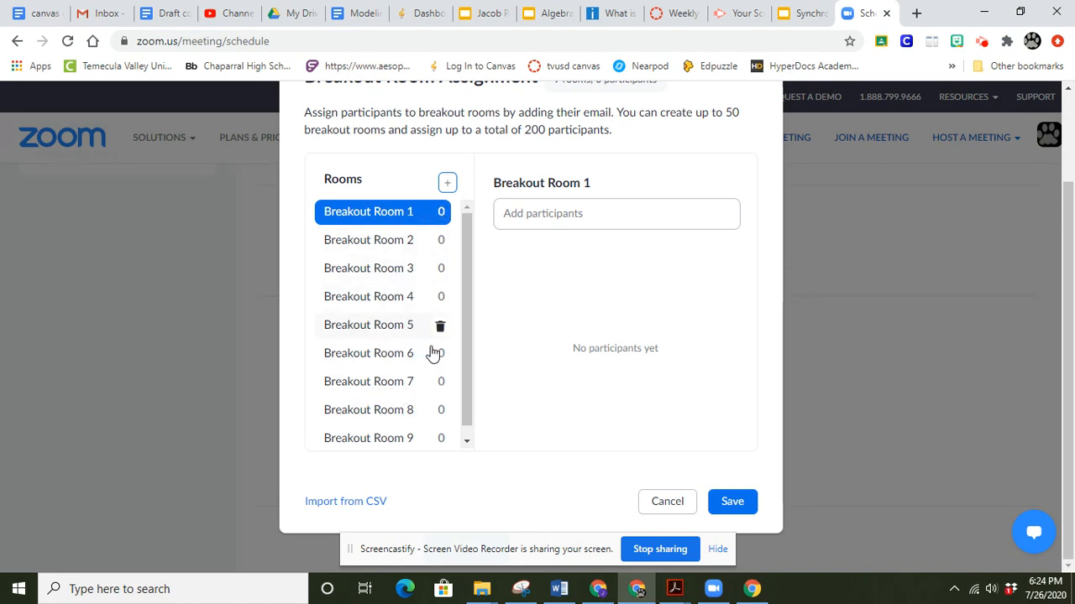
# - Try the participant entry field for Breakout Room 1, leaving it without participants
pyautogui.click(570, 212)
pyautogui.click(572, 219)
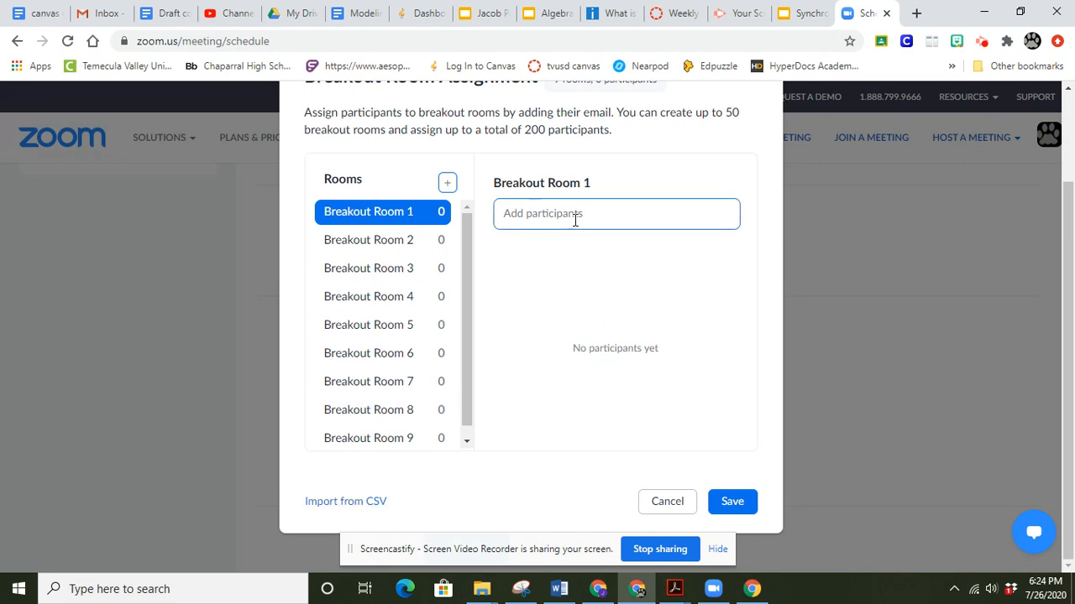
pyautogui.click(586, 257)
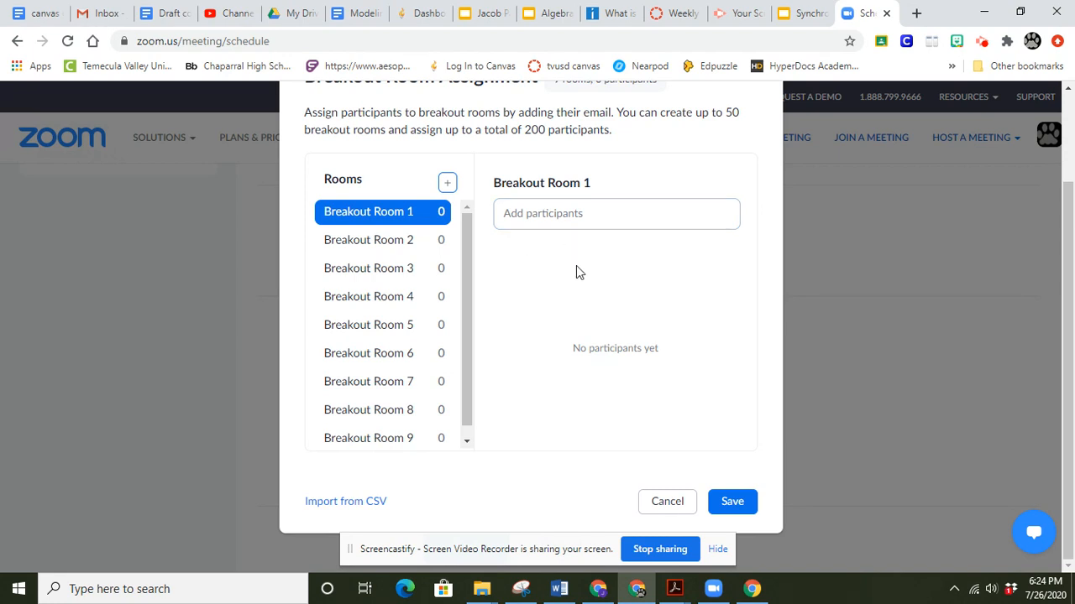
pyautogui.click(535, 216)
# - Save the nine breakout rooms and the scheduled meeting, then review its Manage page
pyautogui.click(728, 508)
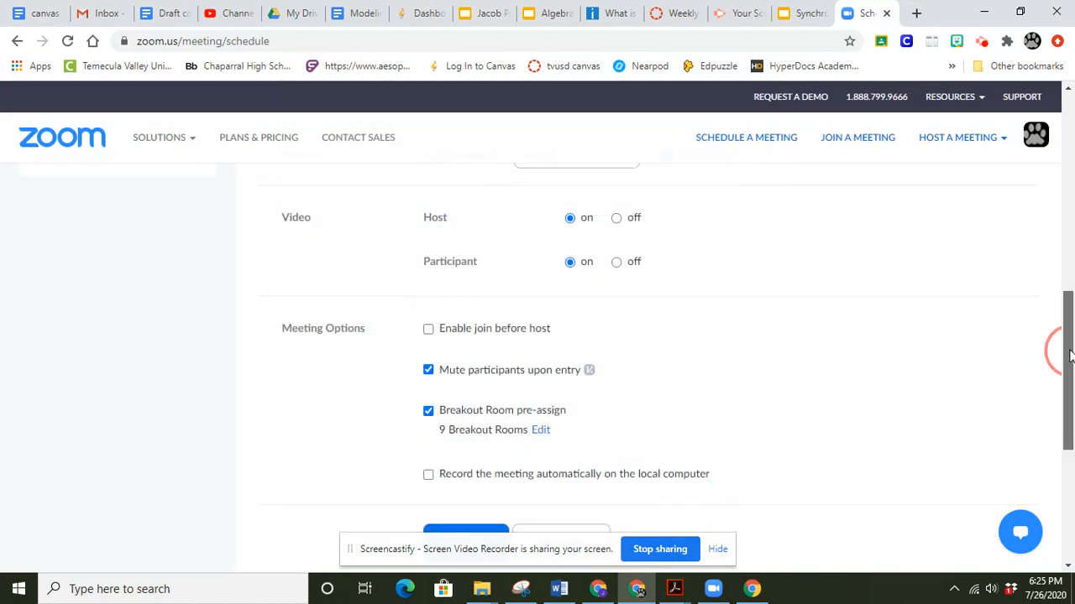
pyautogui.scroll(-2, 1059, 348)
pyautogui.click(479, 432)
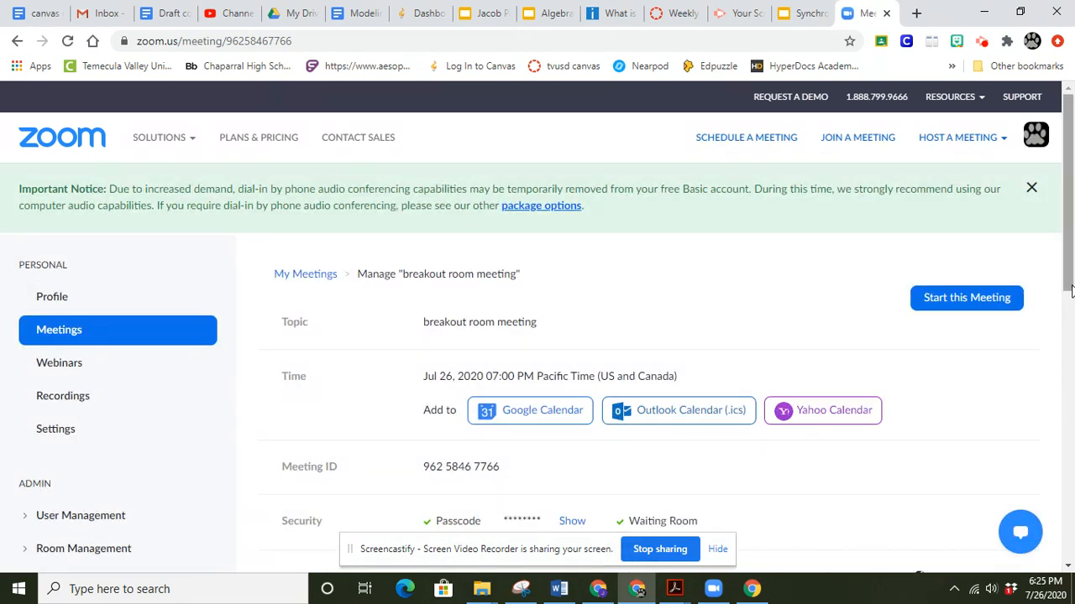
pyautogui.scroll(-2, 1070, 282)
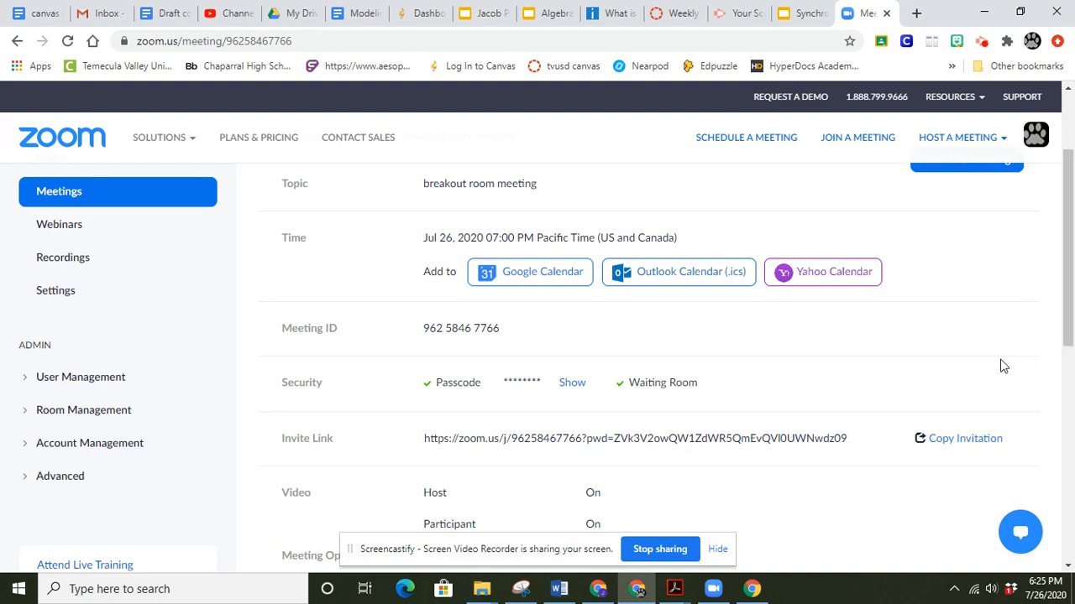
# - Bring the running Zoom Meeting window forward, with the host inside and one person waiting
pyautogui.click(715, 591)
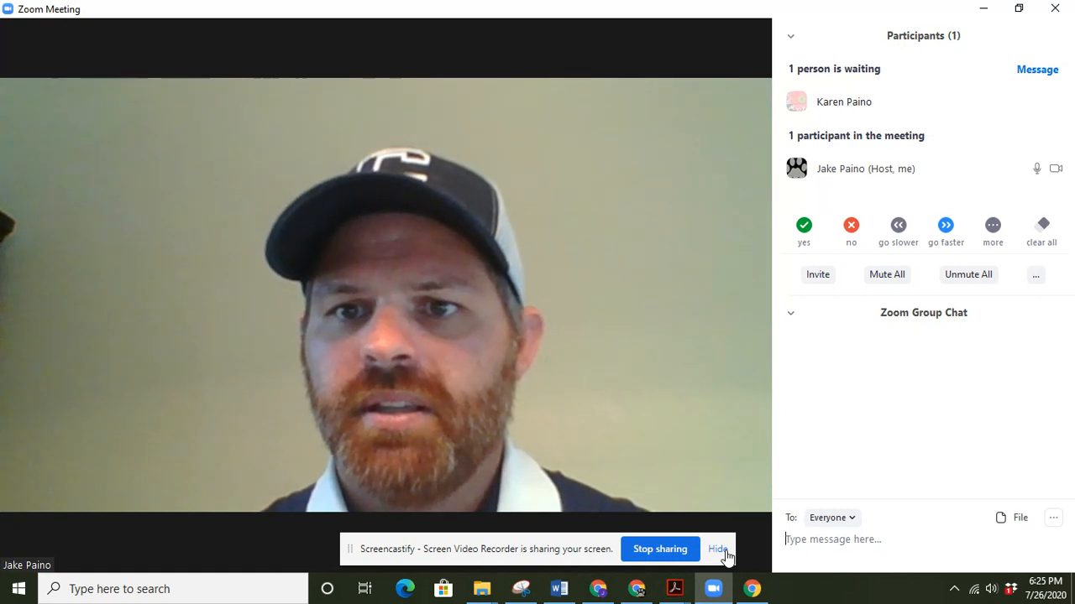
pyautogui.moveTo(842, 113)
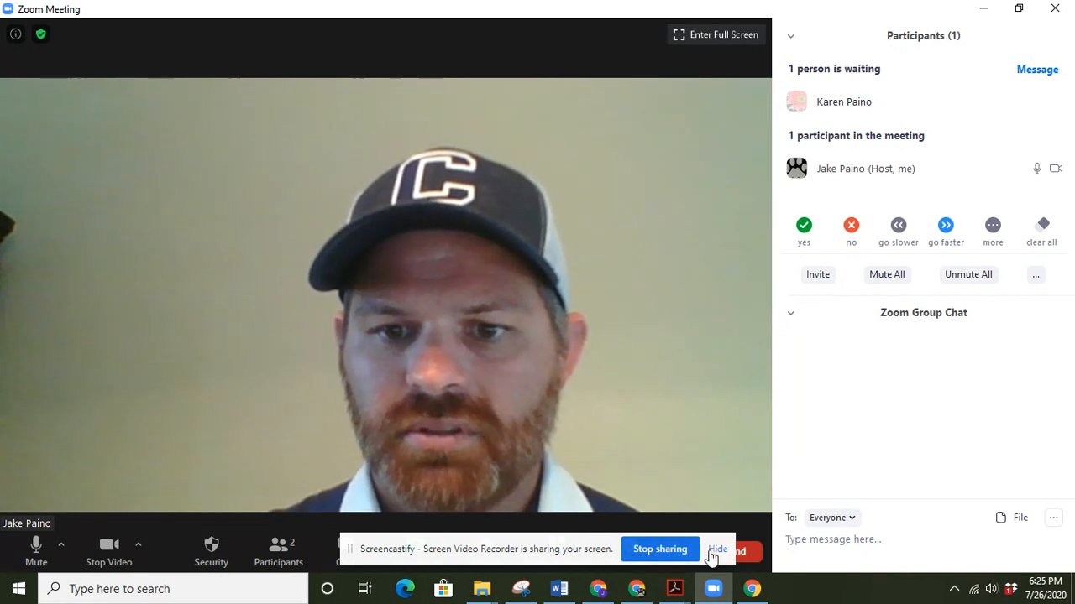
pyautogui.click(717, 550)
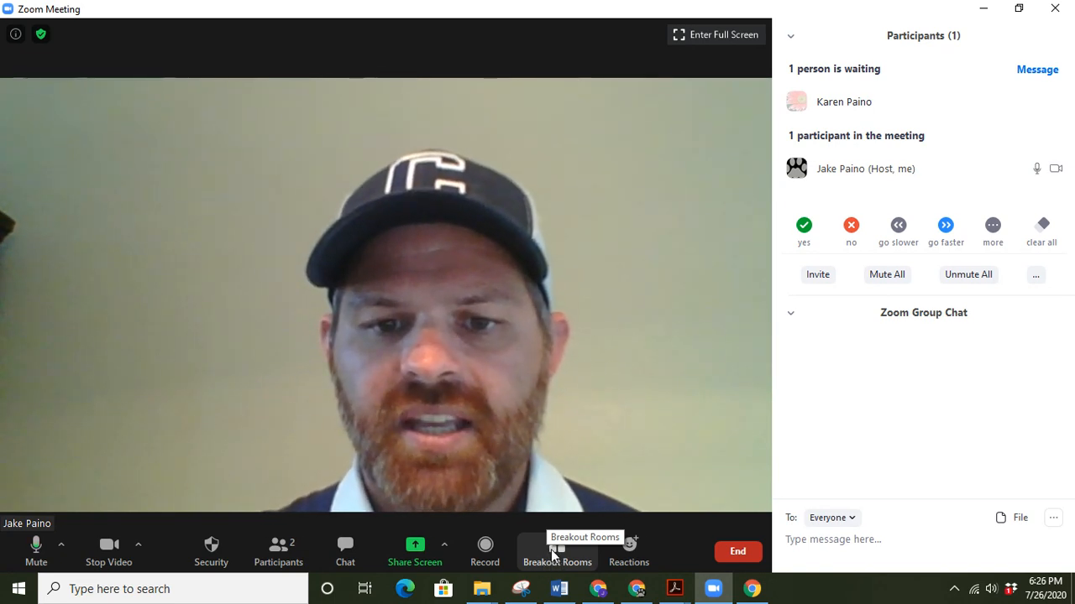
# - Place the waiting participant into Breakout Room 1, then close the breakout rooms window
pyautogui.click(562, 554)
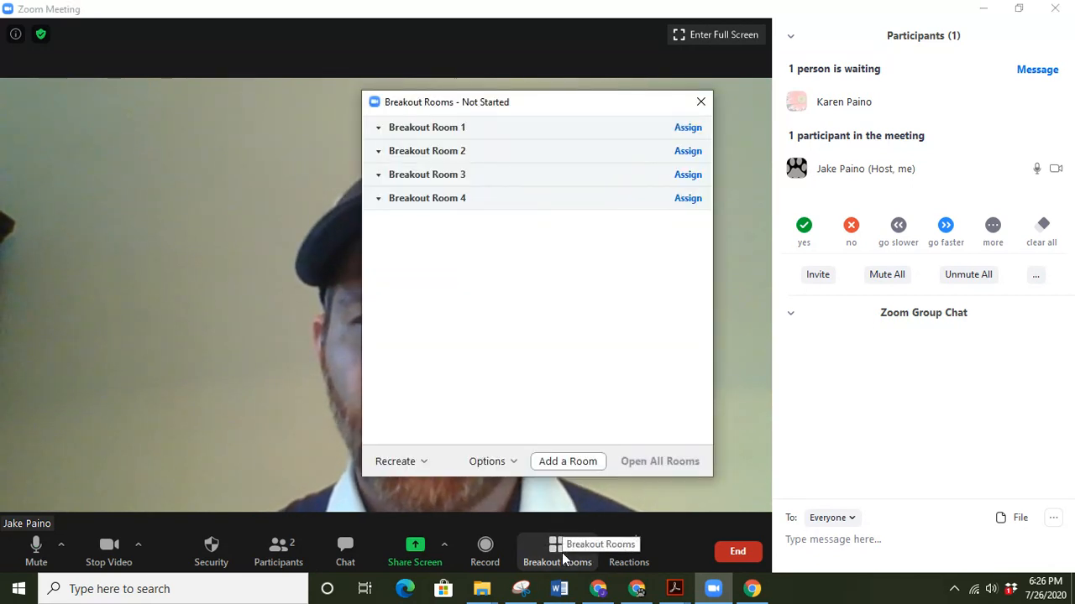
pyautogui.click(681, 130)
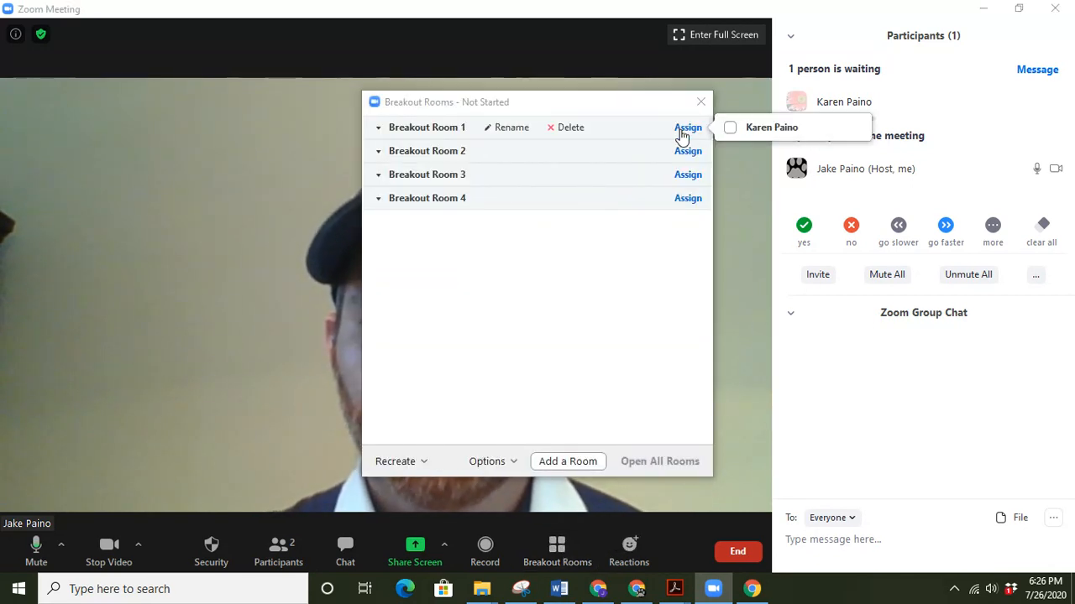
pyautogui.click(730, 128)
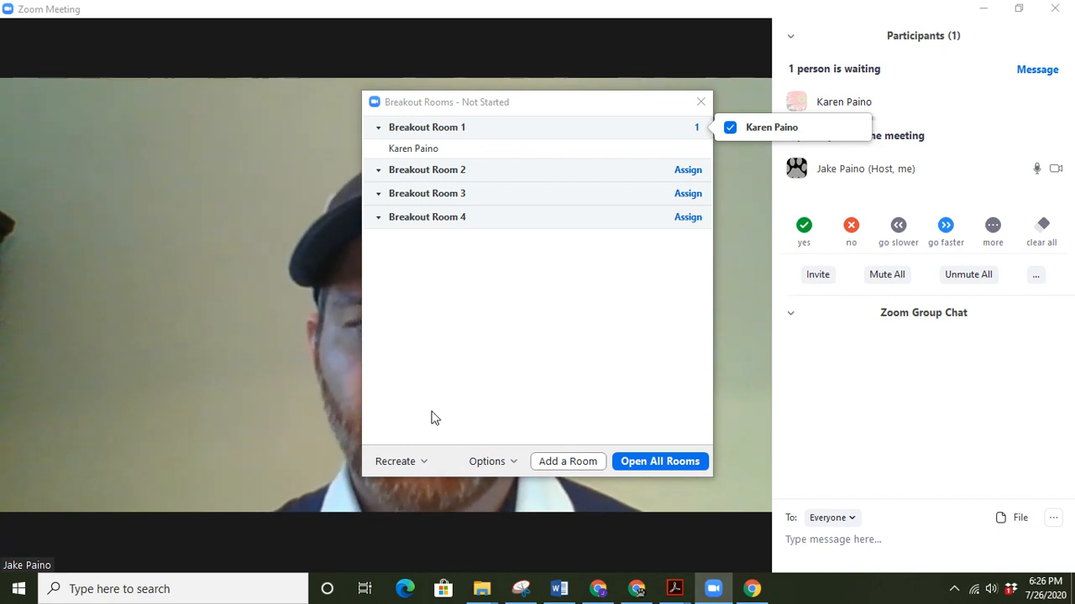
pyautogui.moveTo(448, 507)
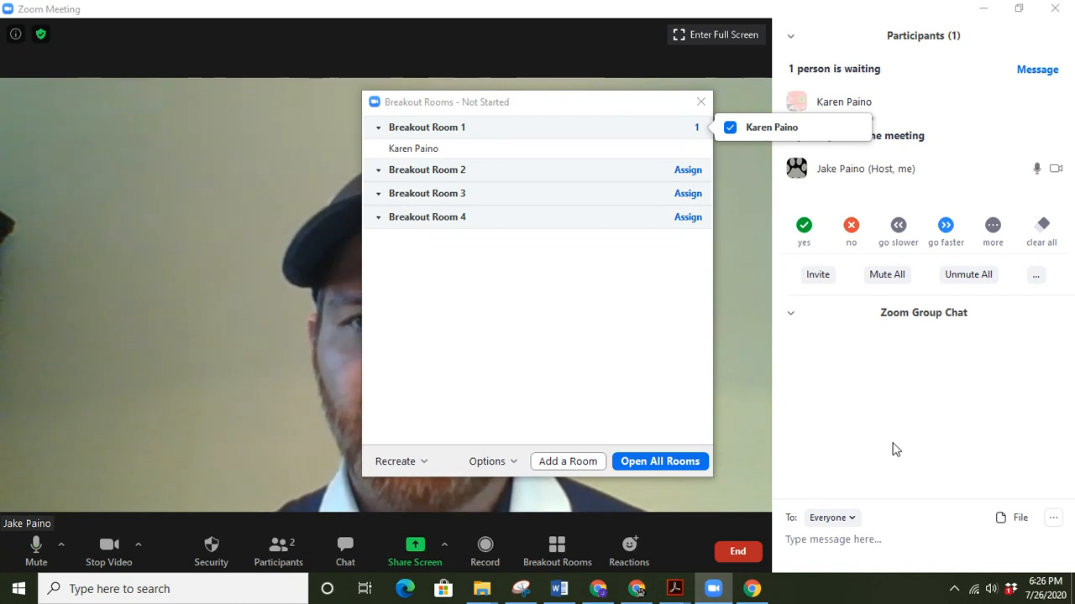
pyautogui.click(700, 102)
# - Admit the waiting guest into the meeting and reopen the Breakout Rooms window
pyautogui.moveTo(899, 96)
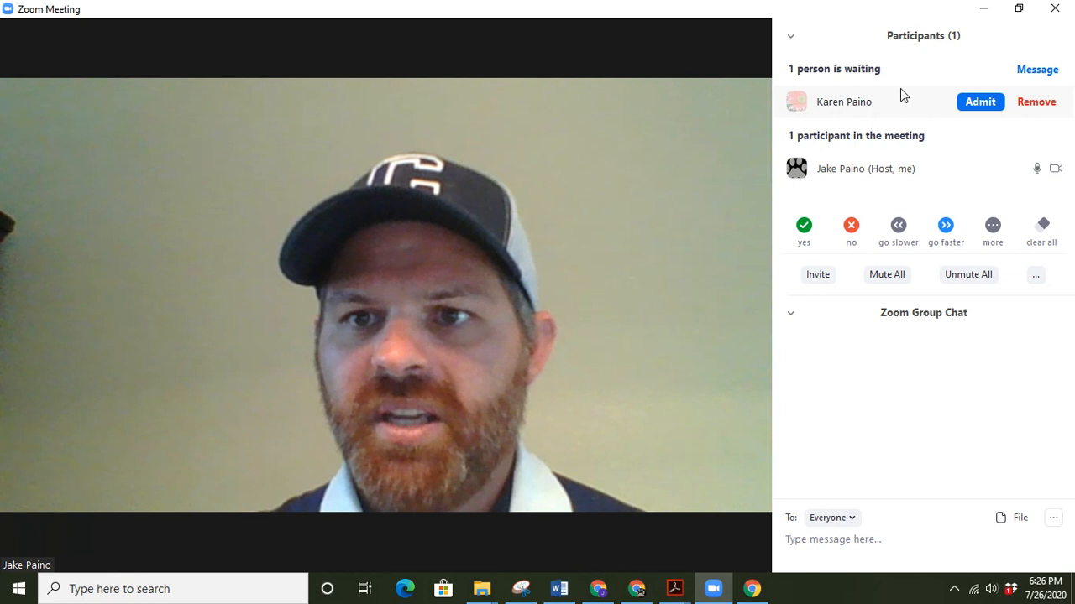
pyautogui.click(975, 102)
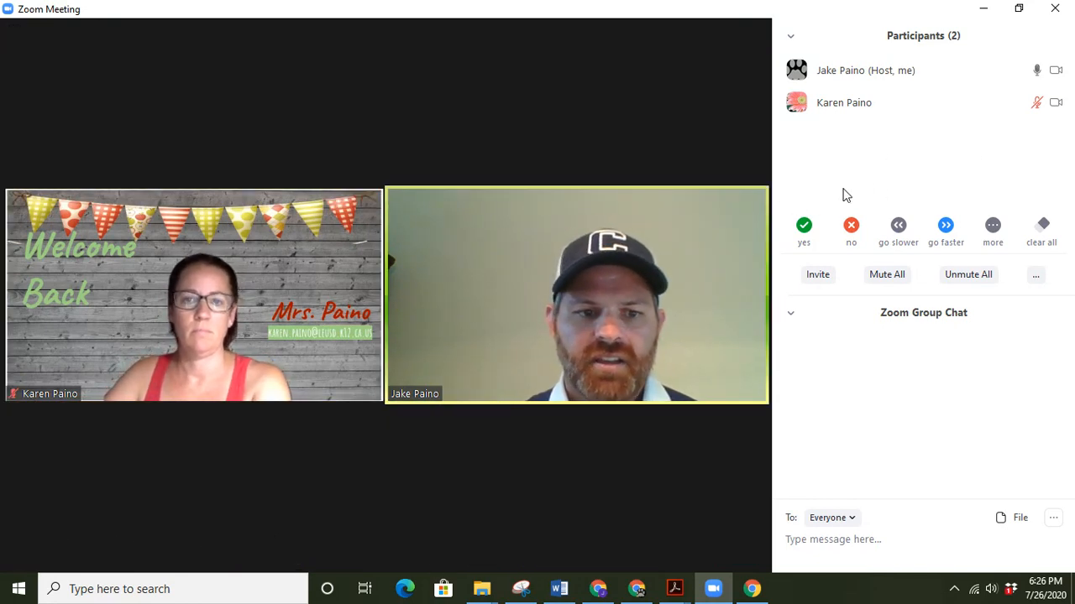
pyautogui.moveTo(703, 253)
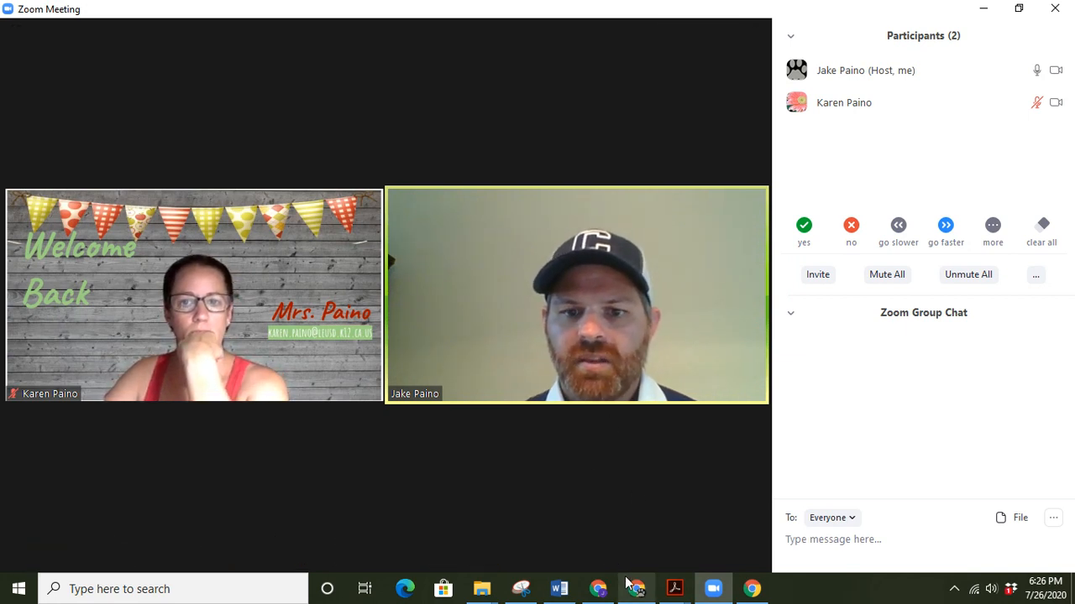
pyautogui.click(559, 562)
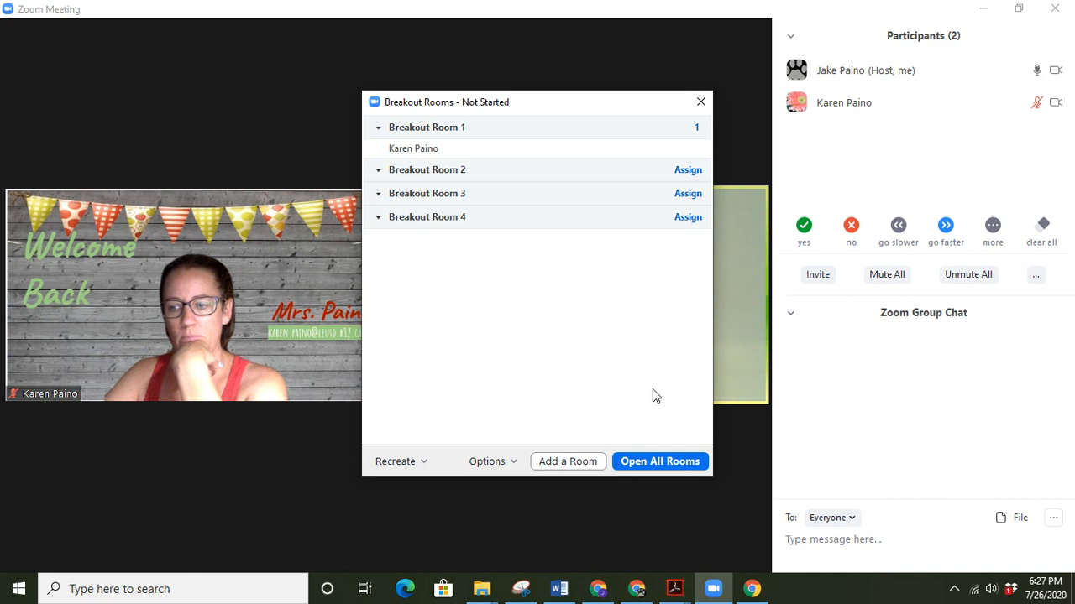
# - Open all breakout rooms, then decline the prompt to join Breakout Room 1
pyautogui.click(660, 460)
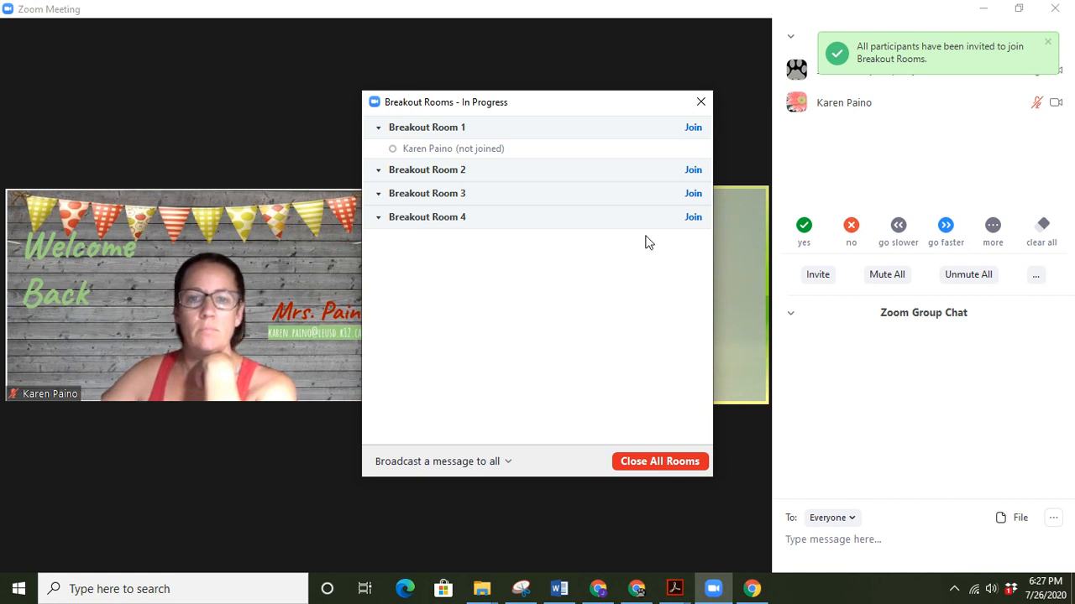
pyautogui.click(692, 130)
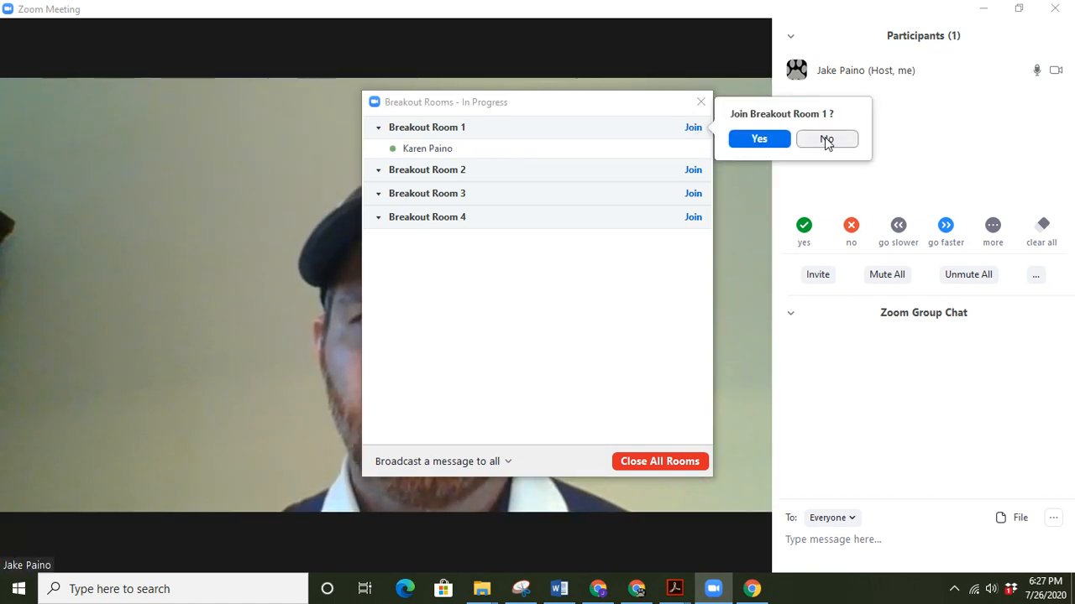
pyautogui.click(826, 140)
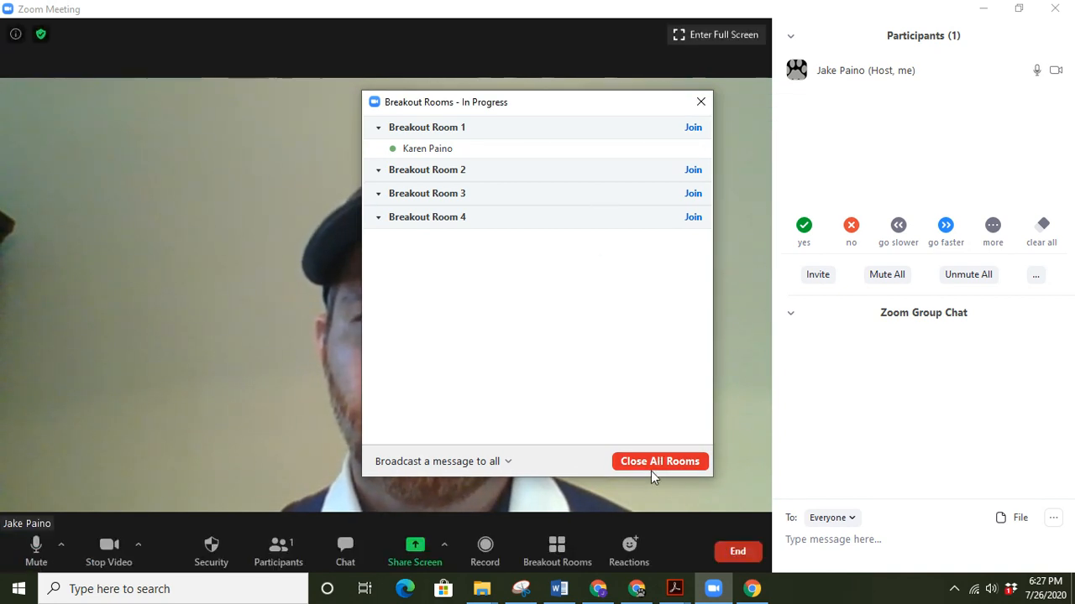
# - Join Breakout Room 1 as host, then leave it to return to the main session
pyautogui.click(693, 129)
pyautogui.click(765, 148)
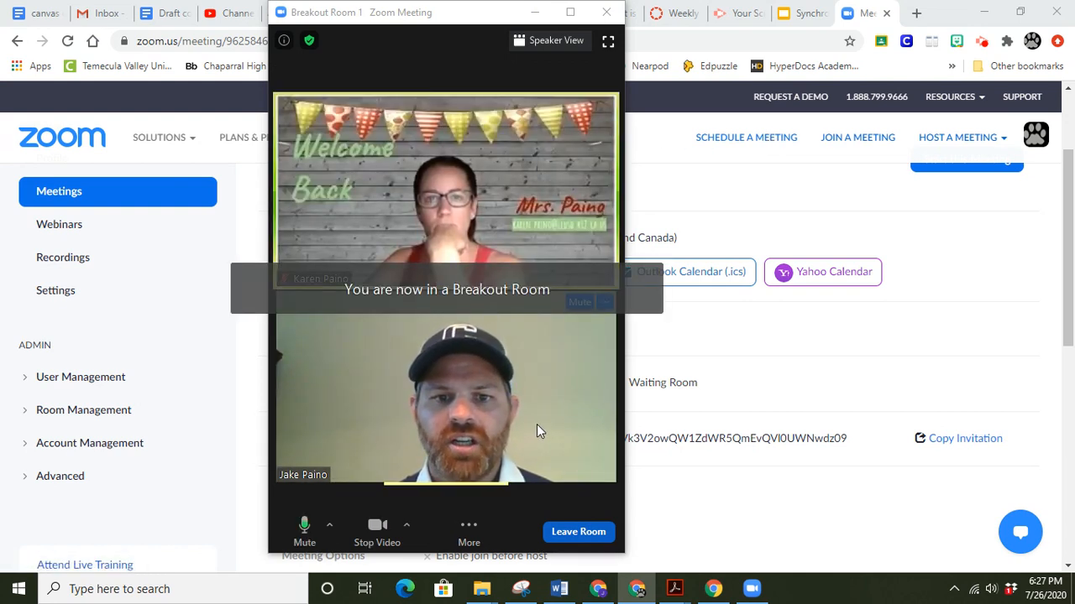
pyautogui.click(566, 530)
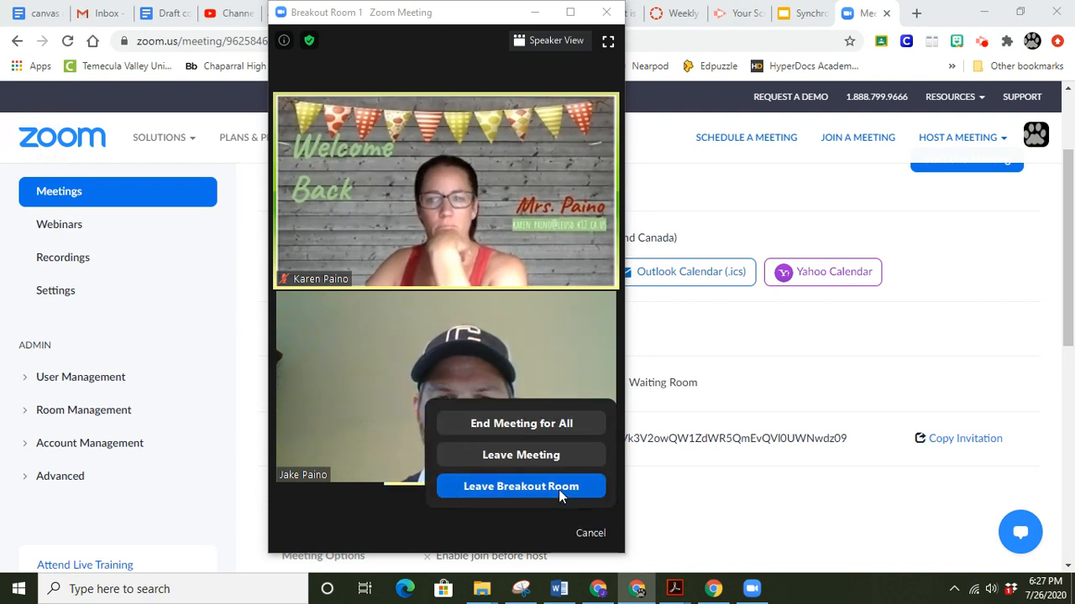
pyautogui.click(558, 489)
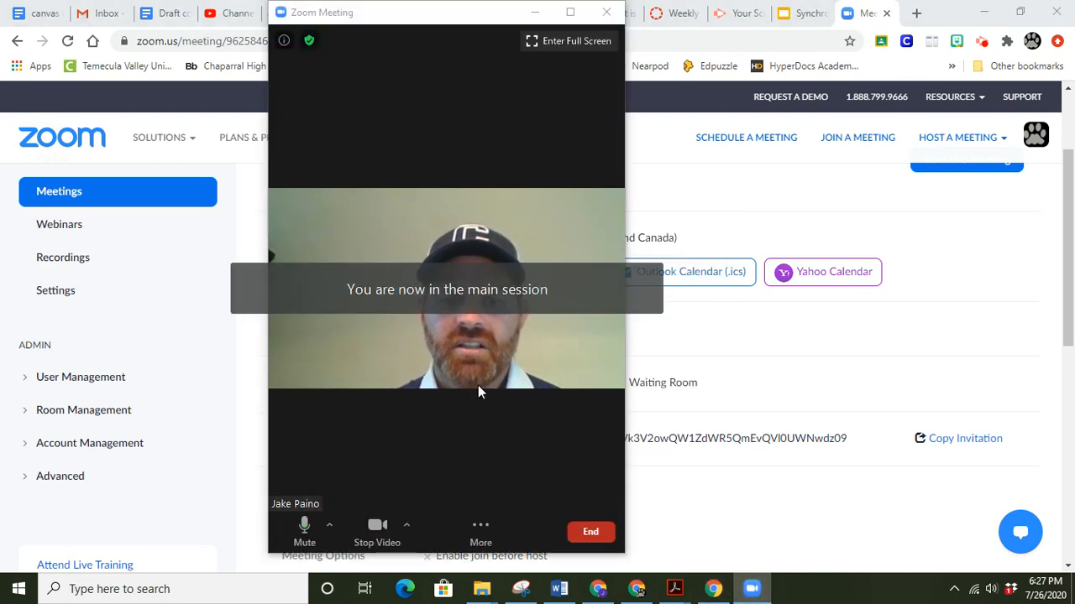
# - From More > Breakout Rooms, broadcast 'meeting end in 2 minutes' to every room
pyautogui.click(475, 527)
pyautogui.click(502, 493)
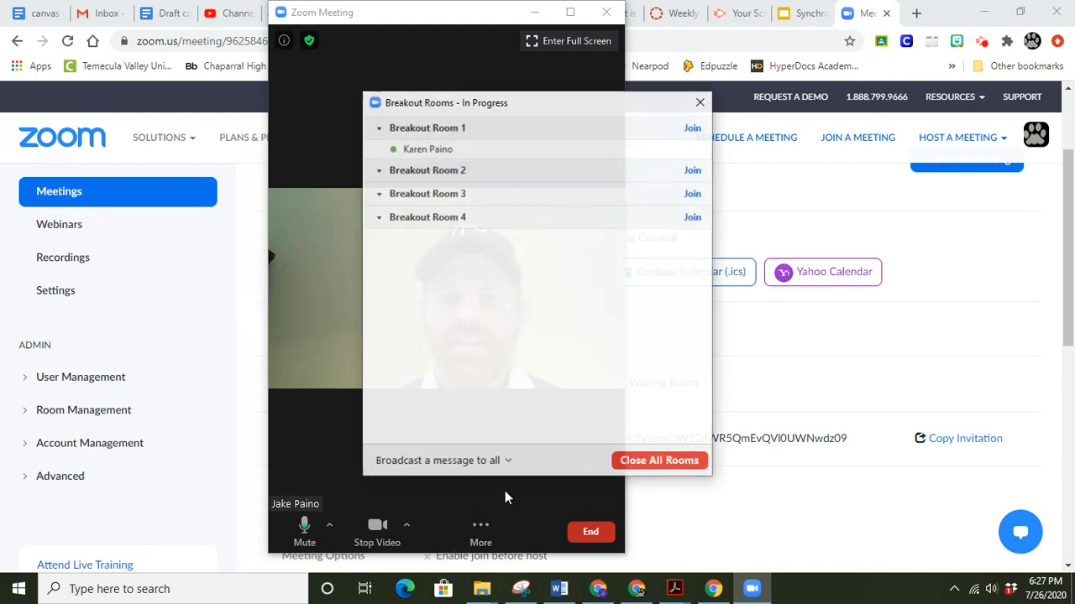
pyautogui.click(460, 465)
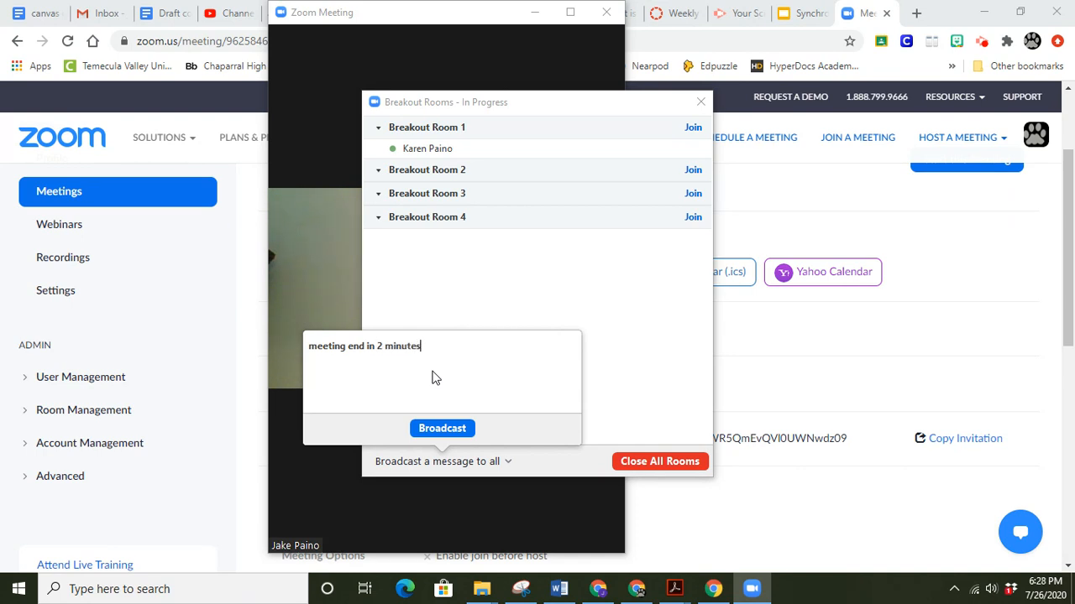
pyautogui.click(431, 429)
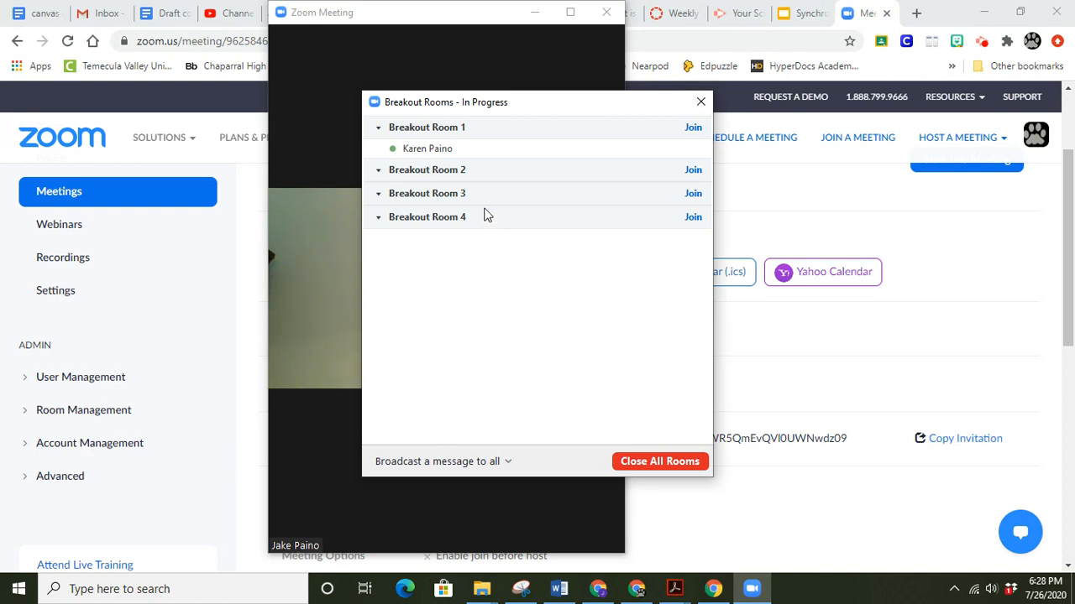
pyautogui.moveTo(521, 153)
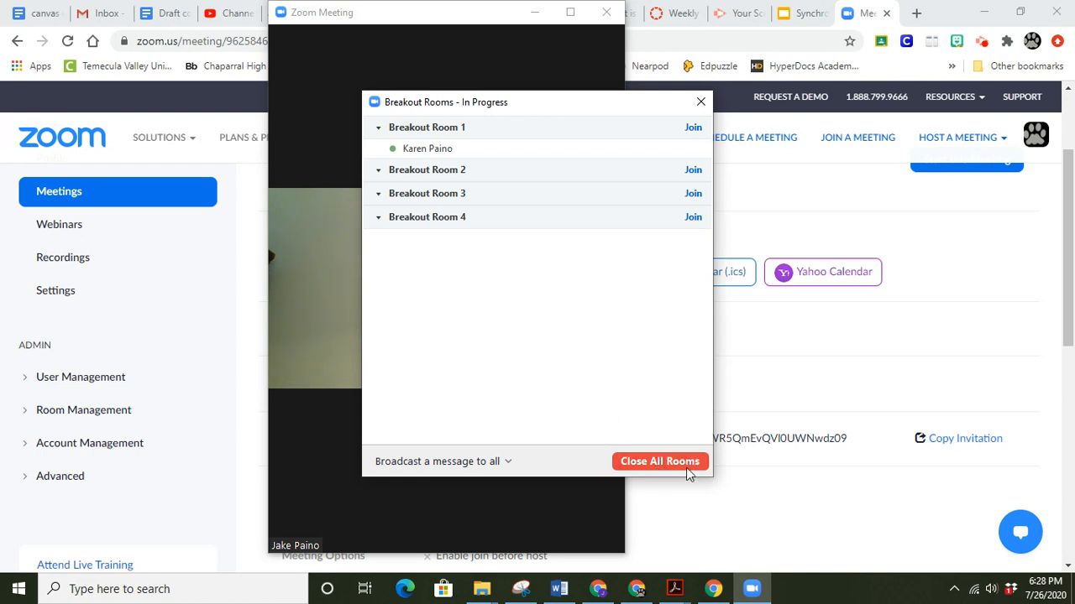
# - Close all breakout rooms to start the countdown, then dismiss the breakout rooms window
pyautogui.click(664, 461)
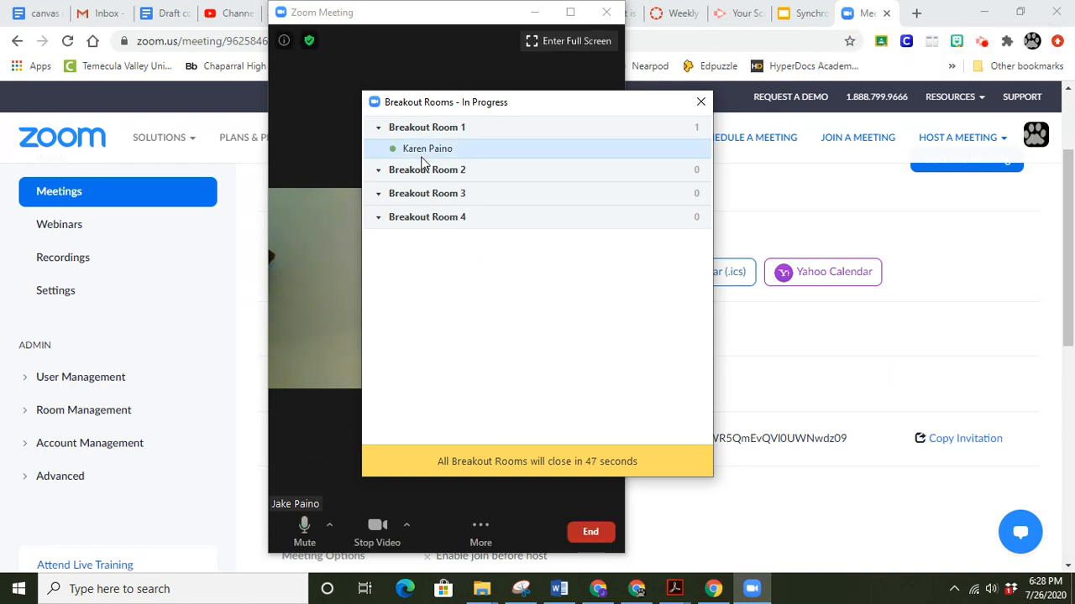
pyautogui.click(291, 425)
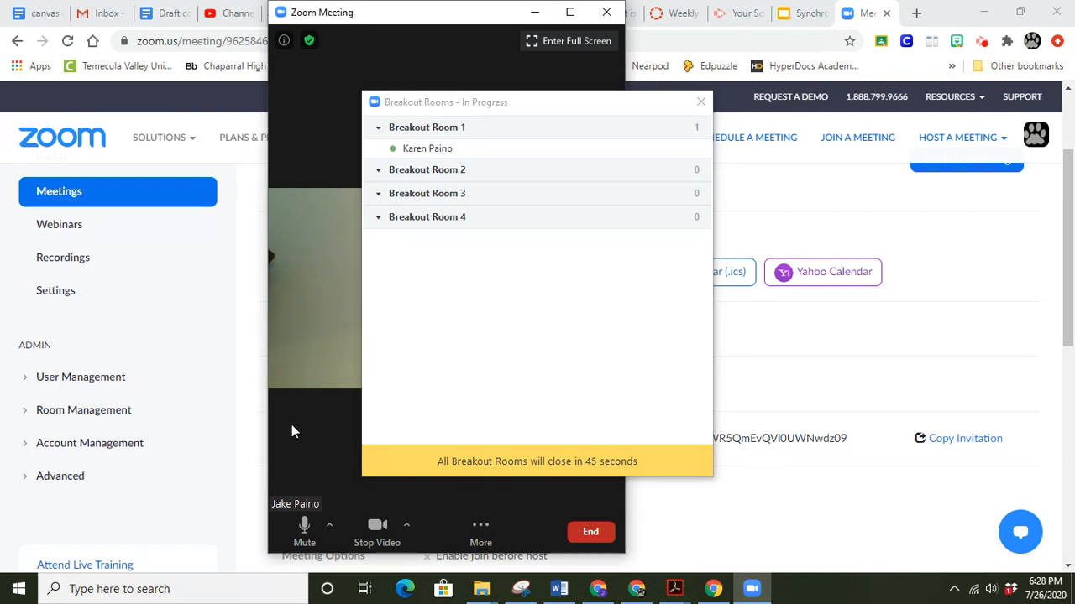
pyautogui.click(701, 103)
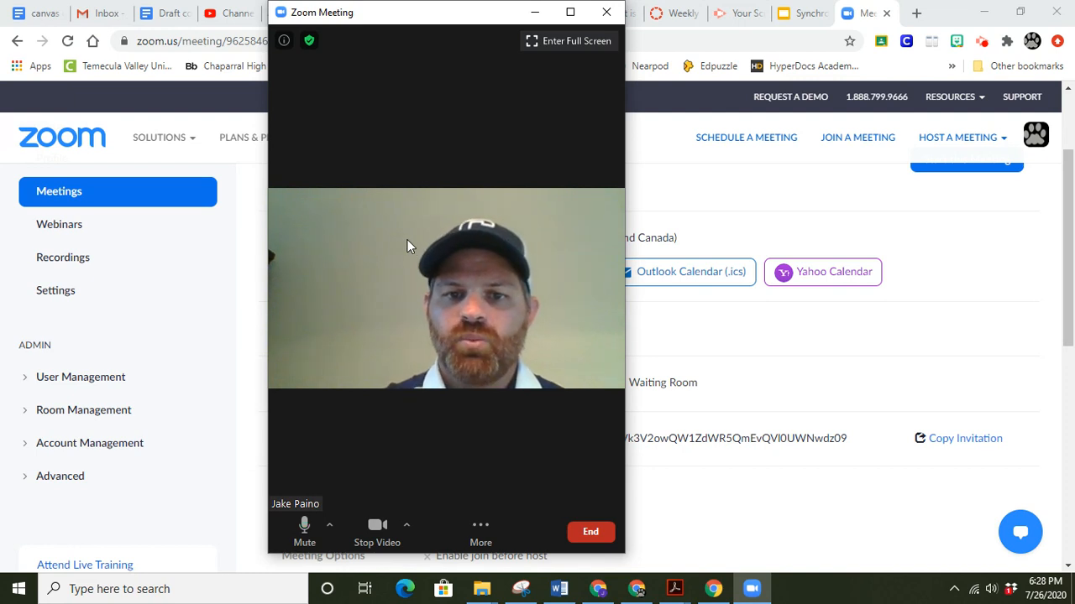
# - Reopen Breakout Rooms from the More menu to check the countdown, then close it again
pyautogui.click(481, 538)
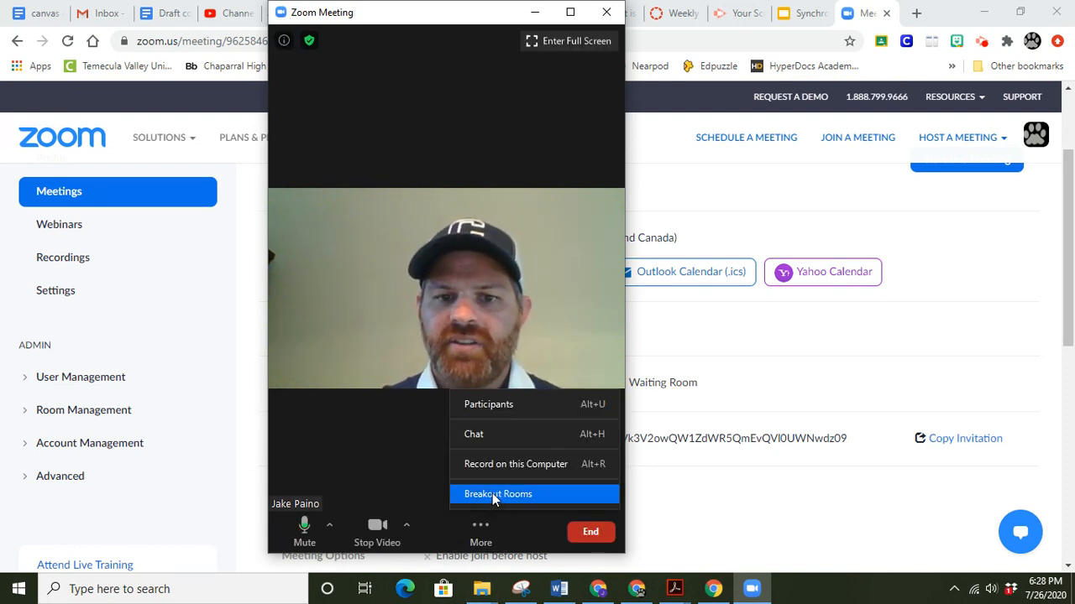
pyautogui.click(494, 495)
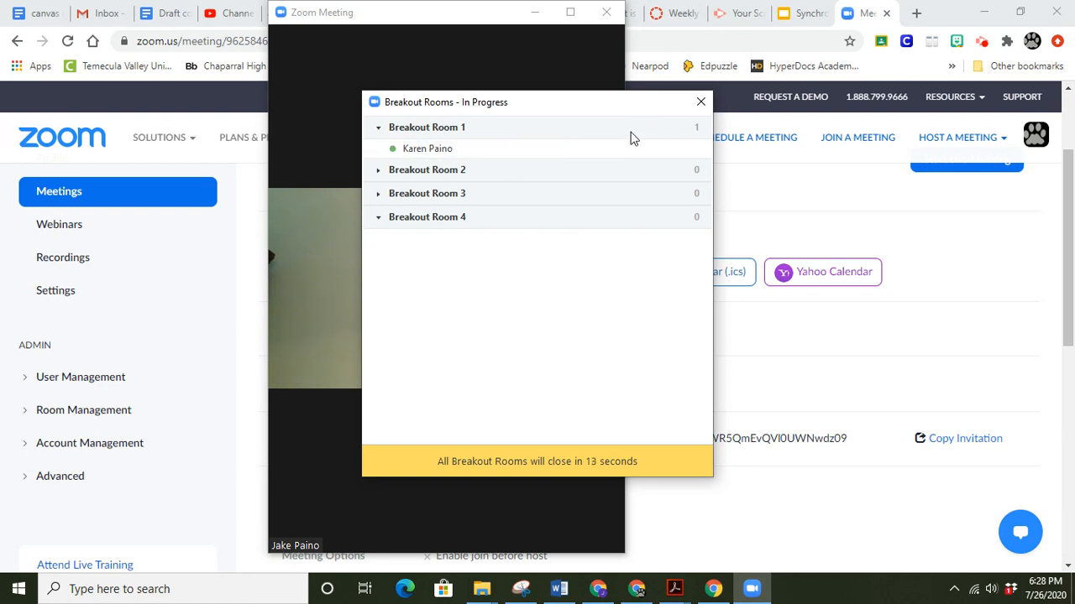
pyautogui.click(701, 105)
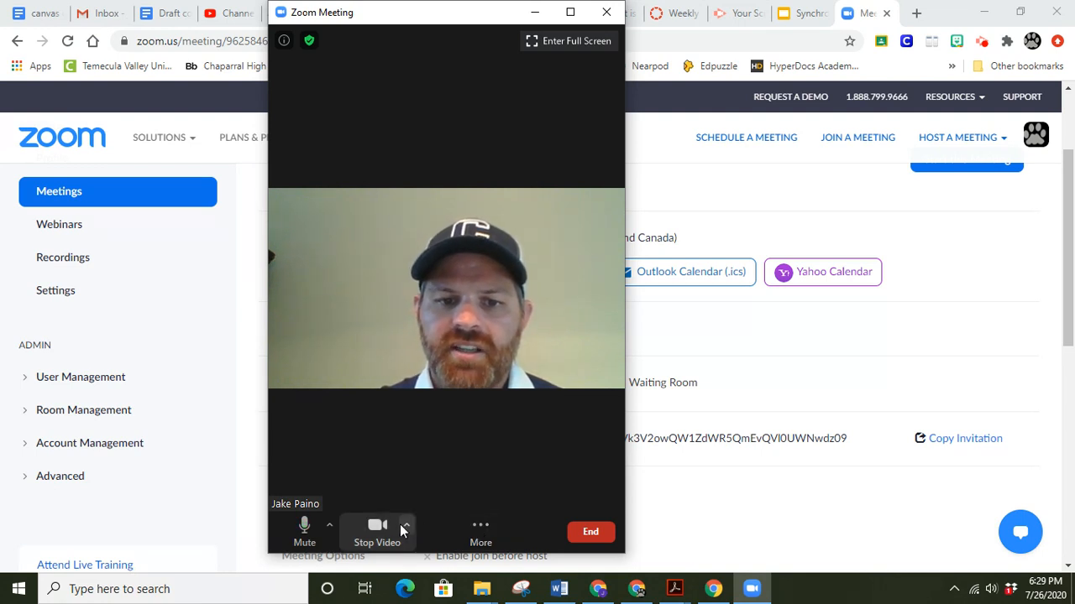
# - Show the participants list and view the other participant's actions menu, then dismiss it
pyautogui.click(481, 531)
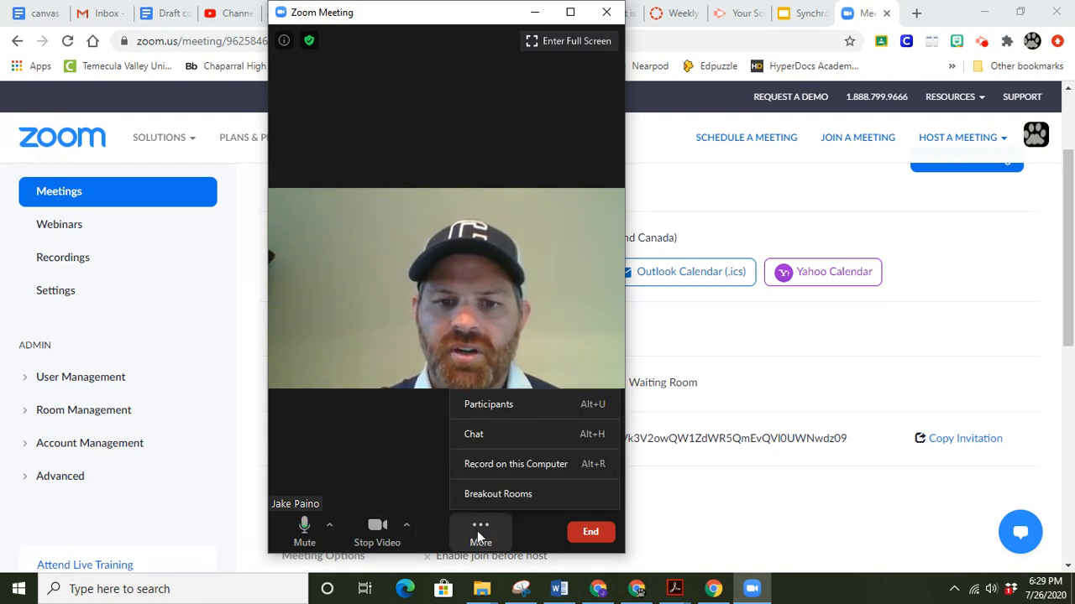
pyautogui.click(480, 407)
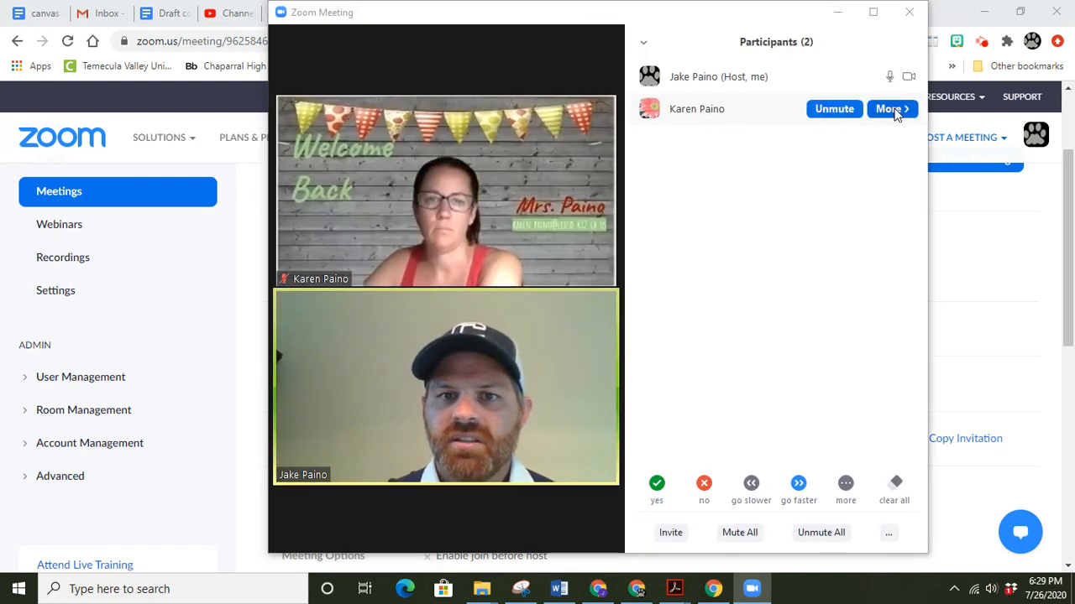
pyautogui.click(893, 111)
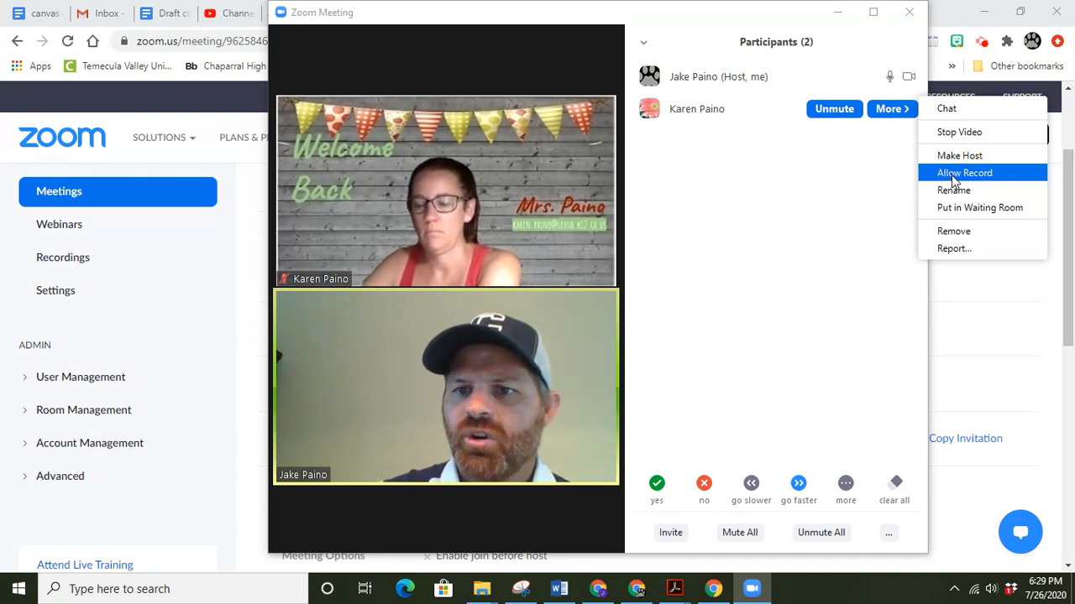
pyautogui.click(819, 233)
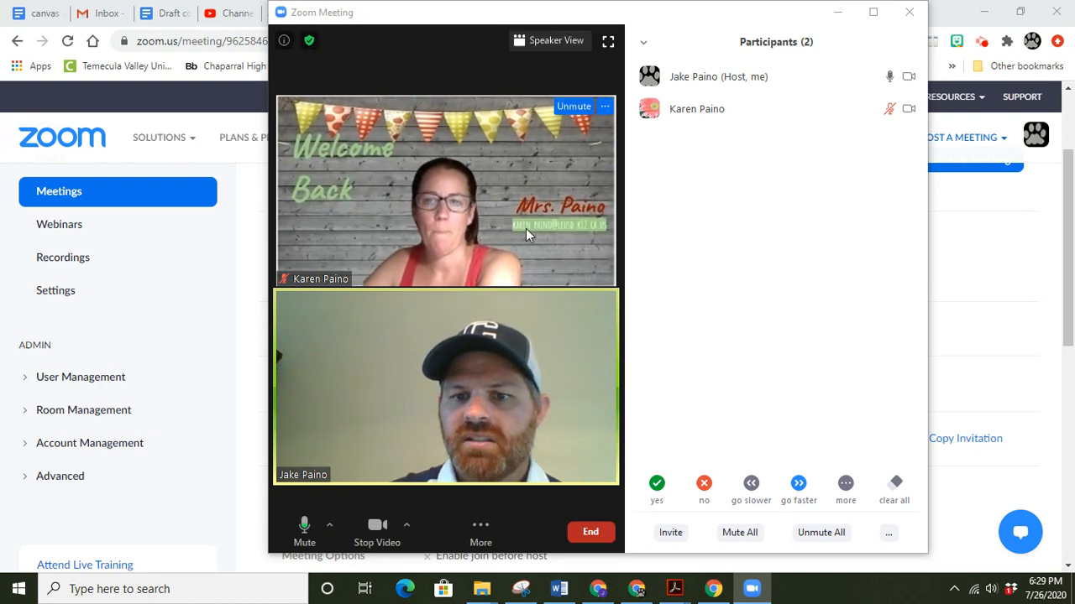
# - End the meeting for all participants
pyautogui.moveTo(553, 319)
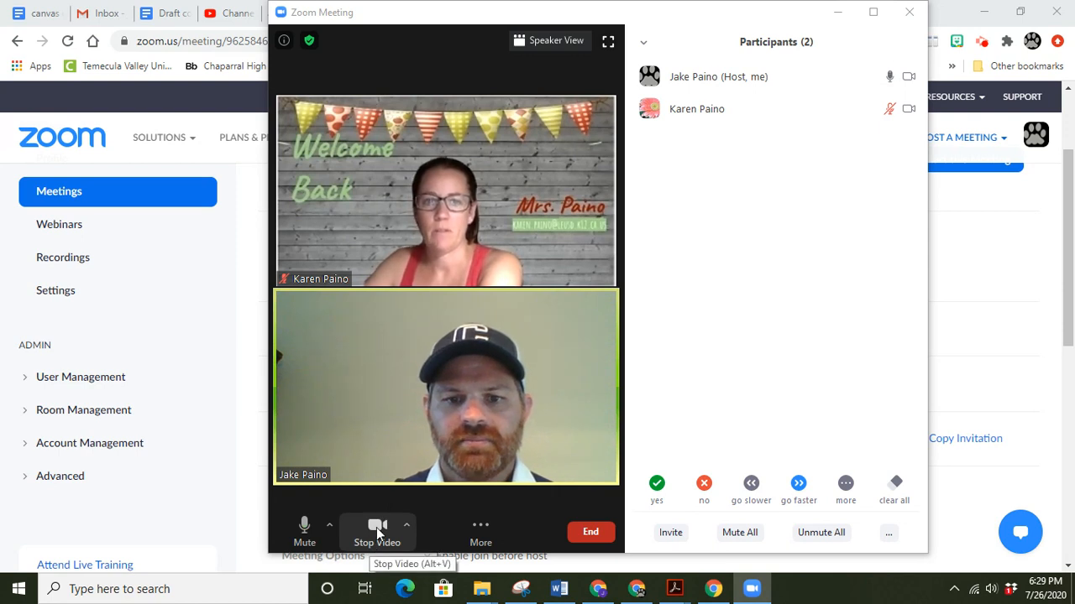
pyautogui.click(577, 533)
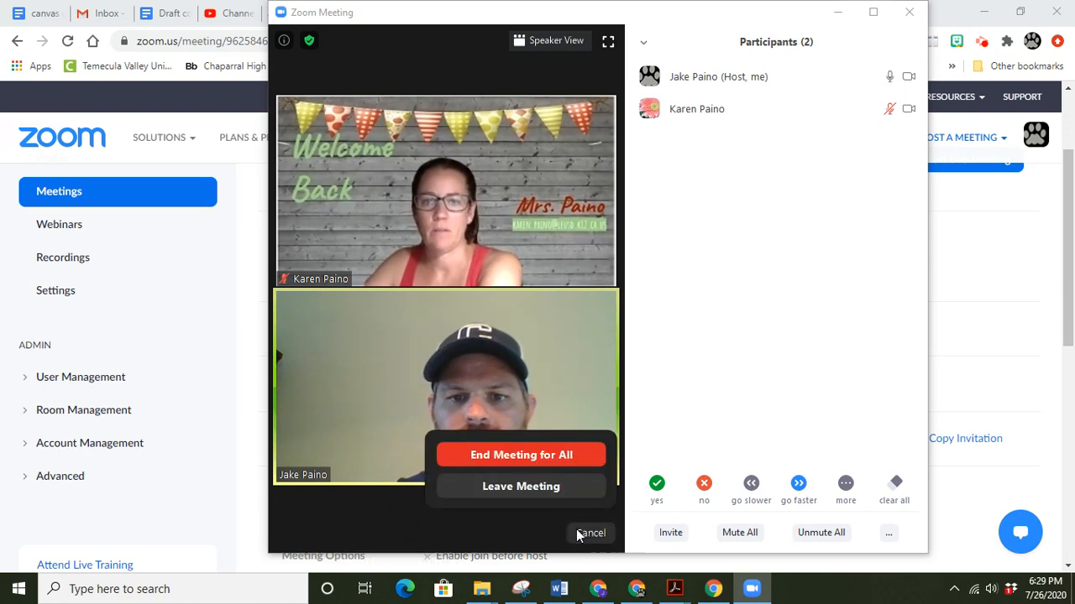
pyautogui.click(542, 456)
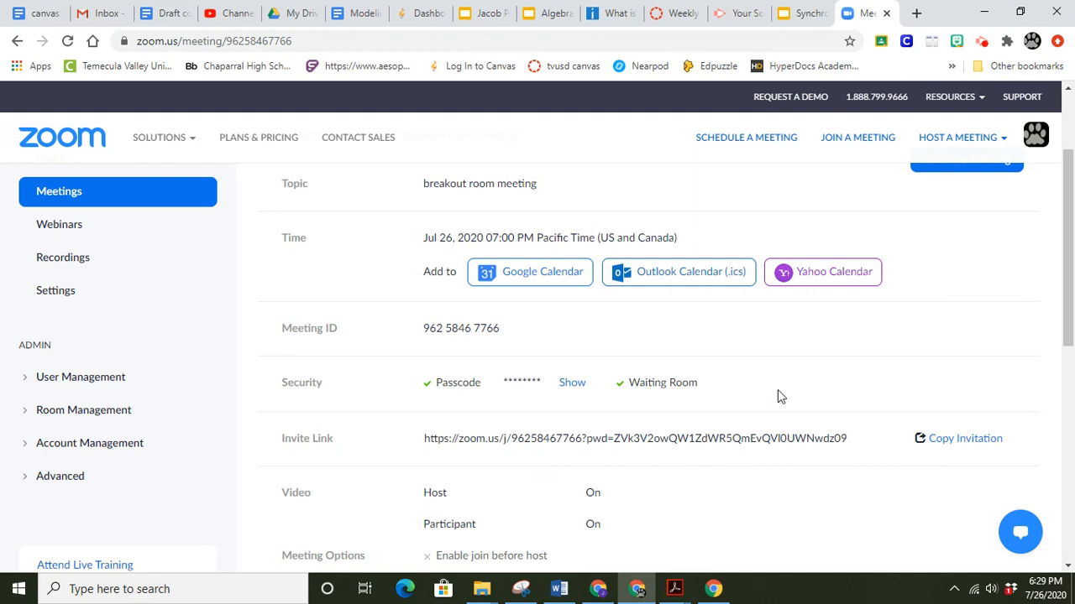